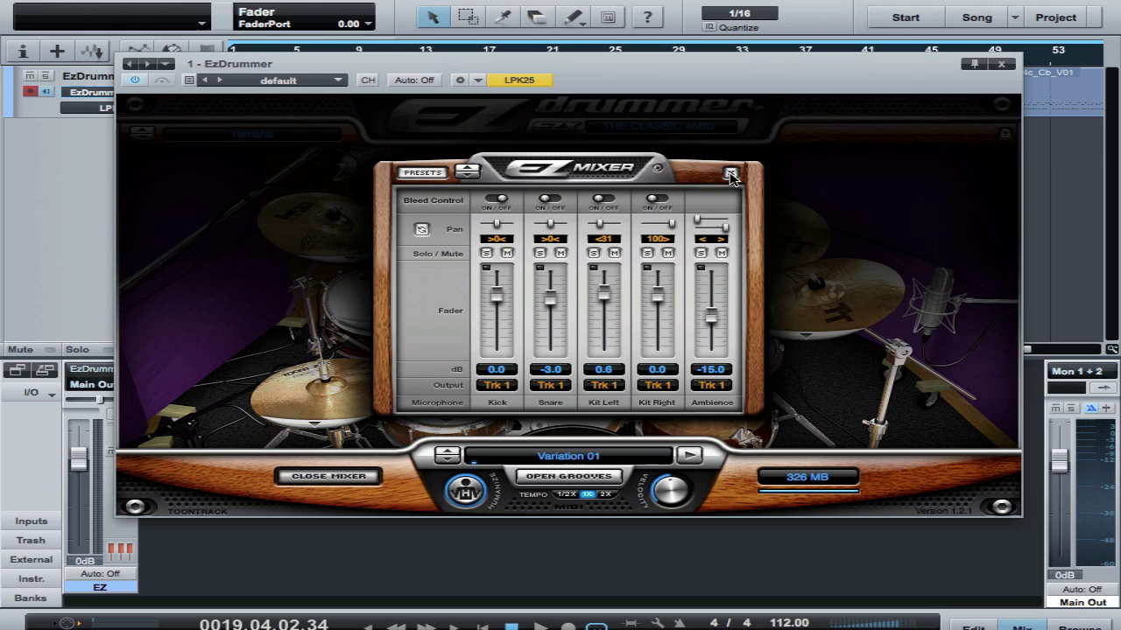
Step: Reposition the EzDrummer window lower in the workspace and load the Route Out preset in its mixer
left_click(732, 174)
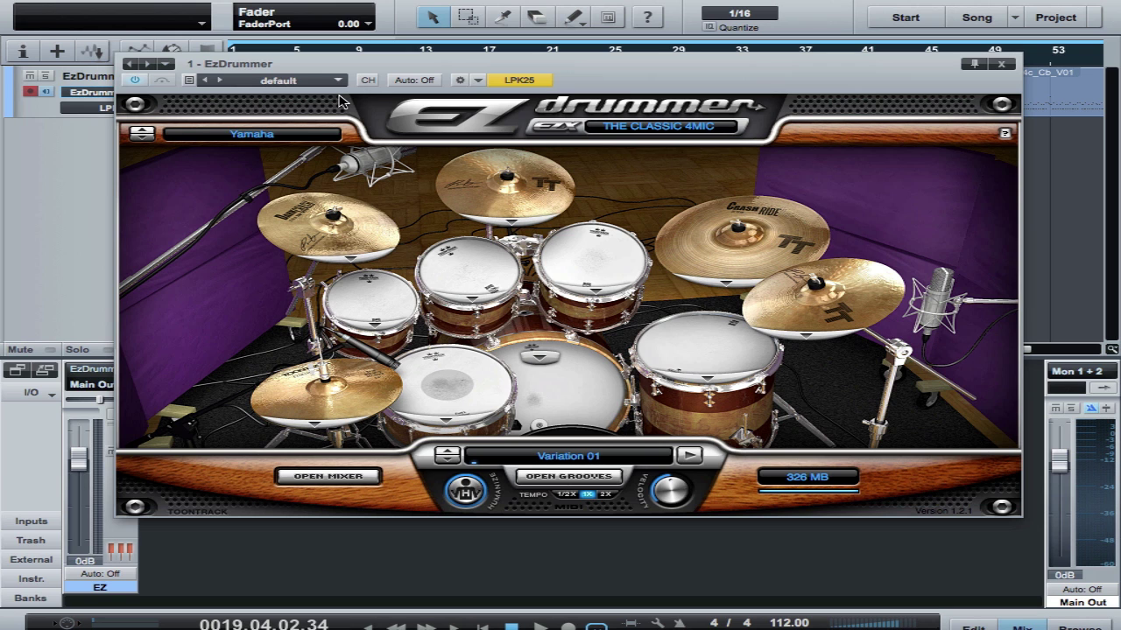
left_click_drag(609, 77, 610, 120)
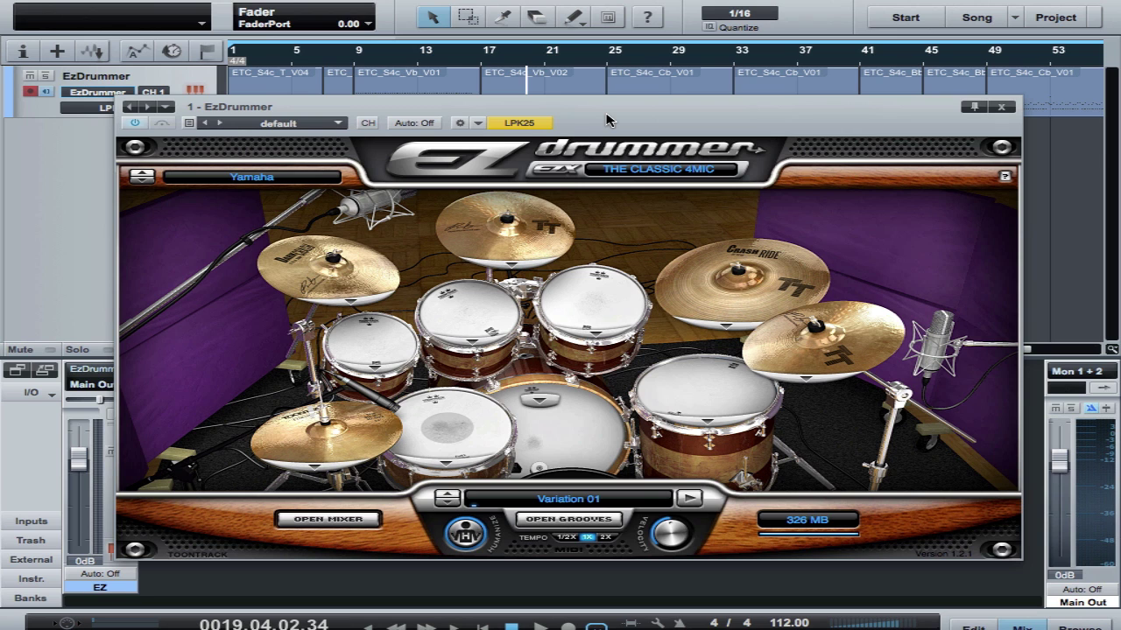
left_click_drag(609, 119, 612, 113)
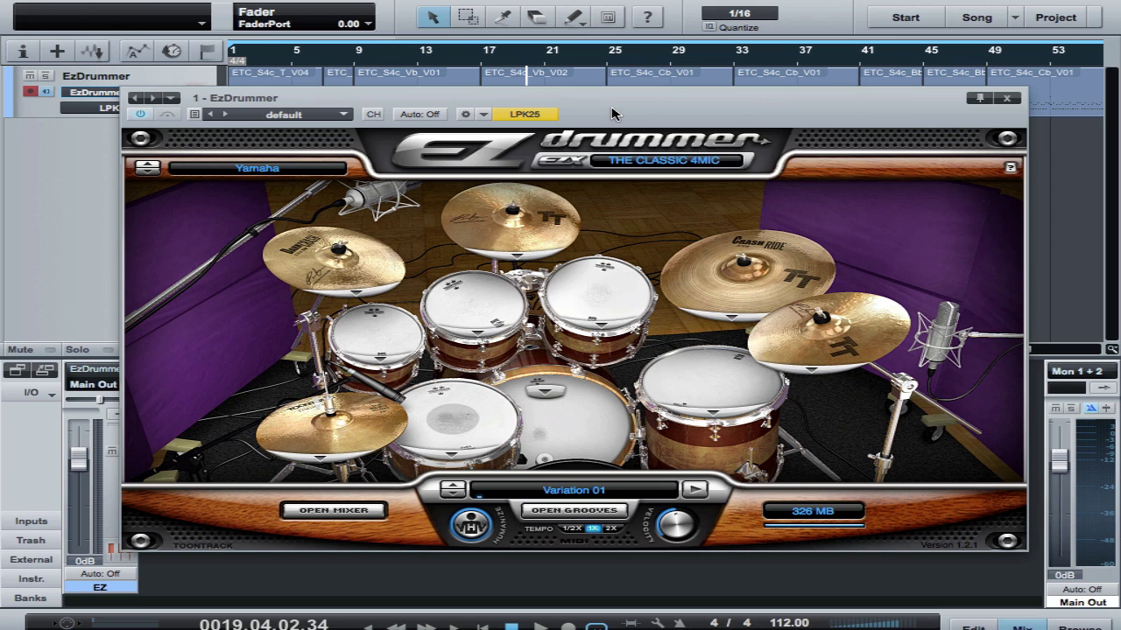
left_click(321, 514)
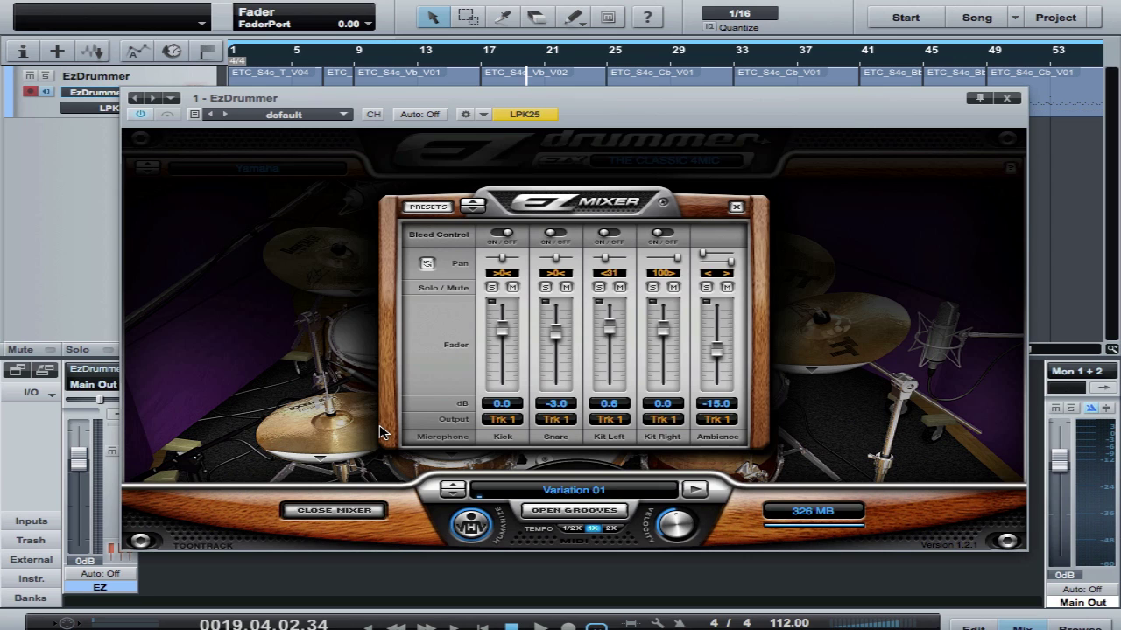
left_click(426, 212)
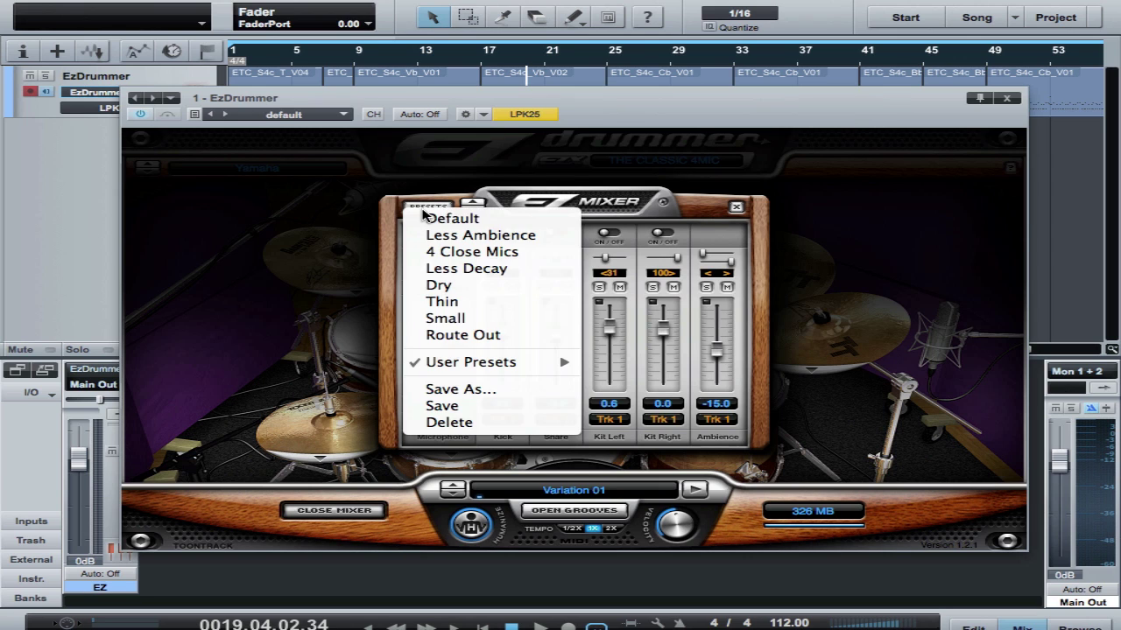
left_click(435, 335)
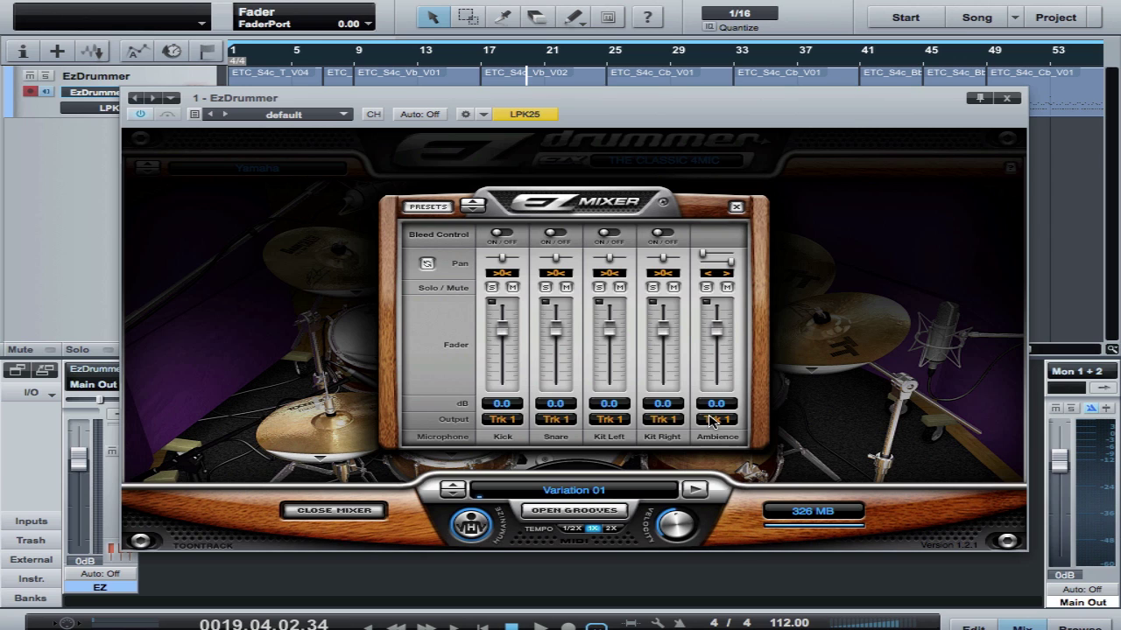
Step: Route the EzDrummer mixer outputs of Snare to Trk 2, Kit Left to Trk 3, Kit Right to Trk 4 and Ambience to Trk 5
left_click(558, 422)
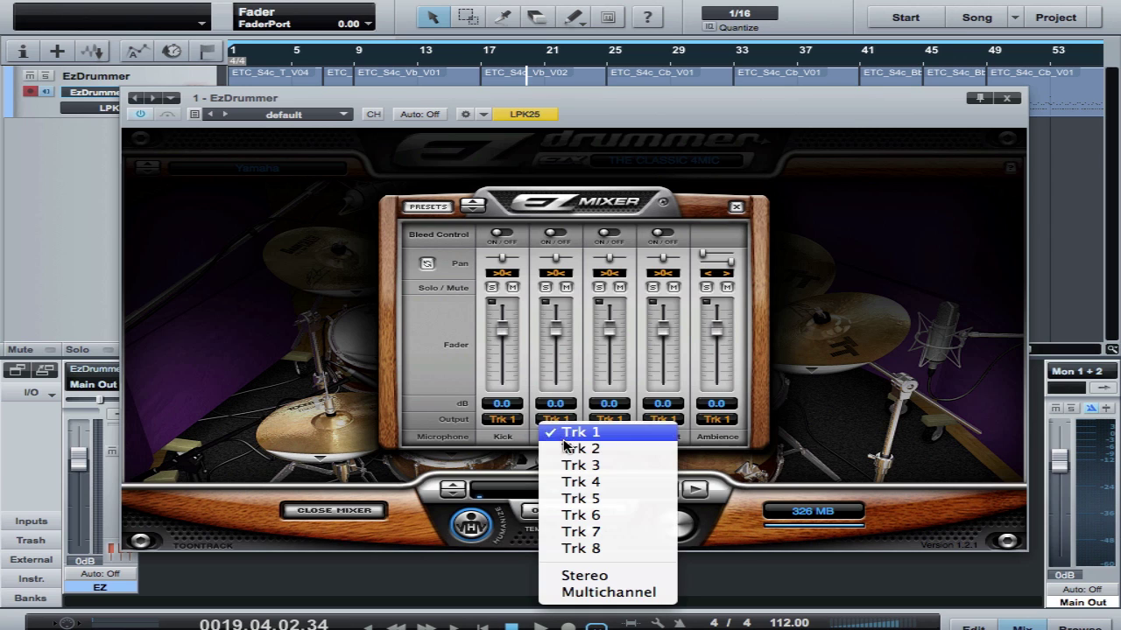
left_click(566, 449)
left_click(610, 419)
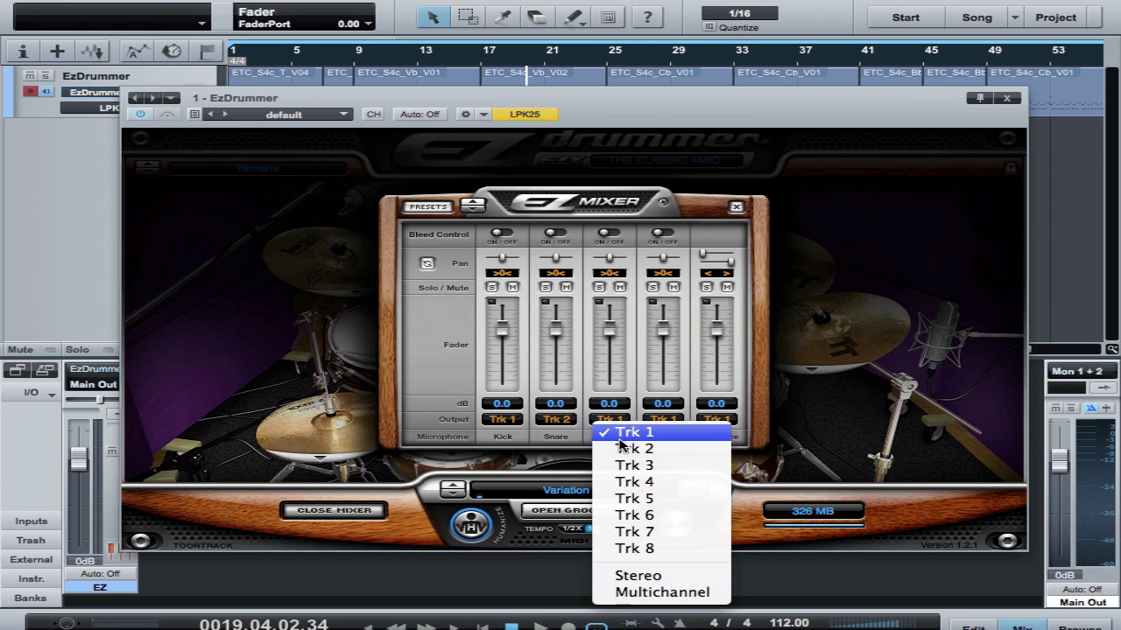
left_click(643, 465)
left_click(667, 422)
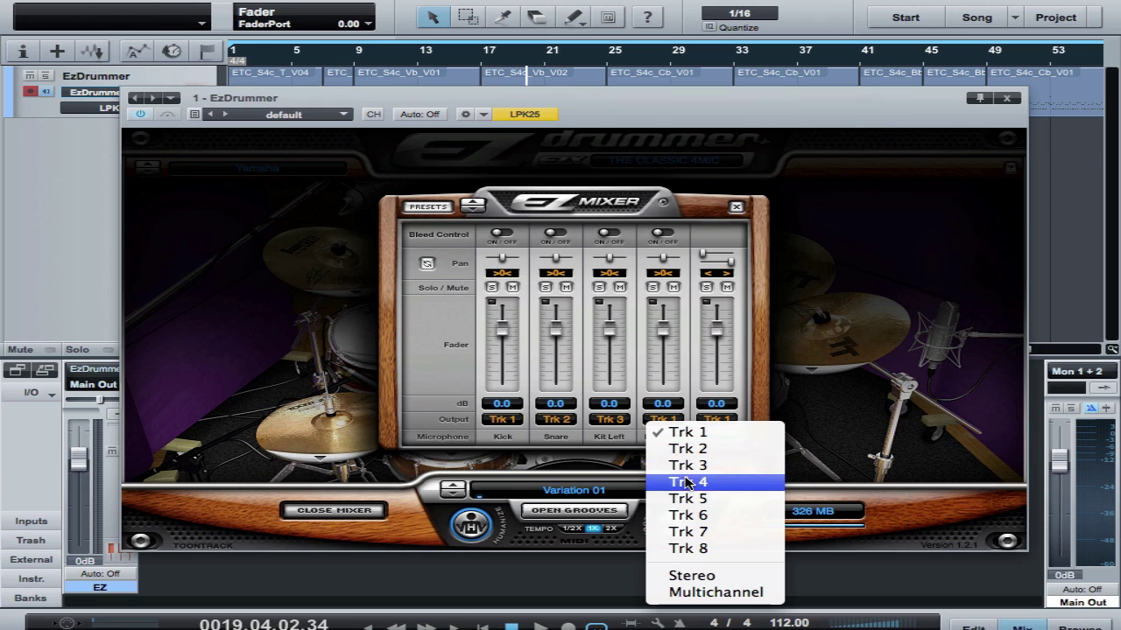
left_click(687, 485)
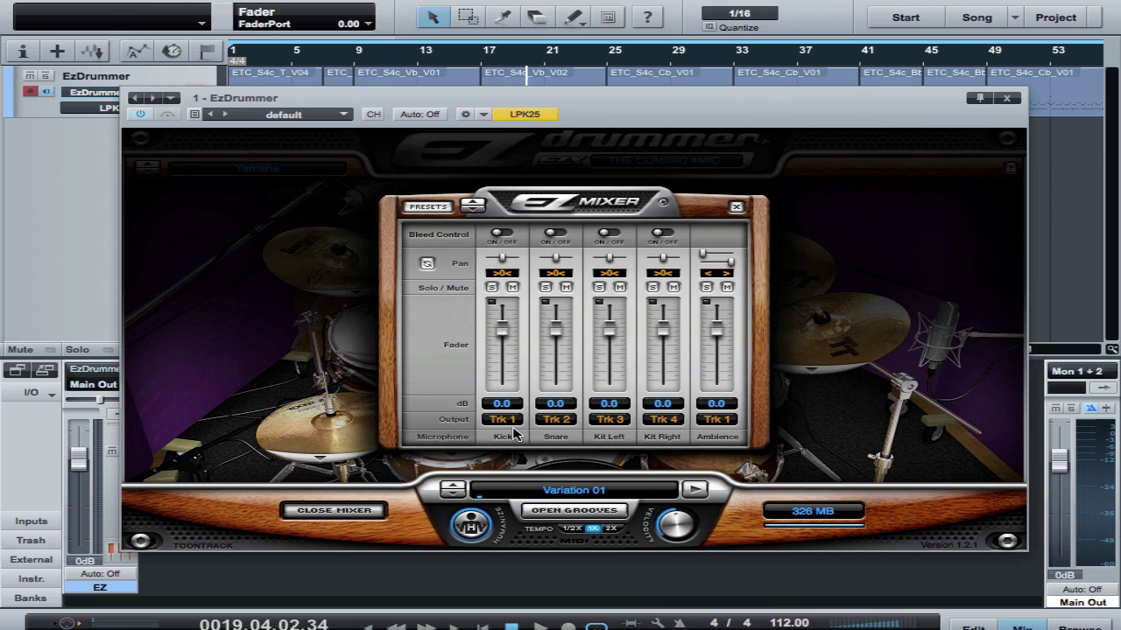
left_click(717, 420)
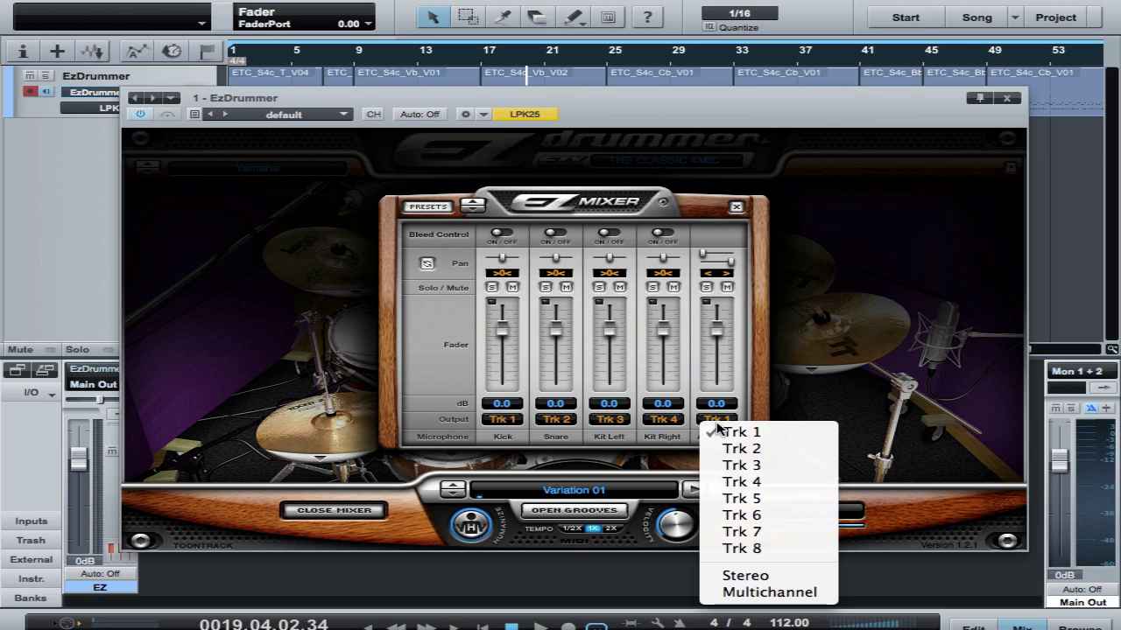
left_click(749, 500)
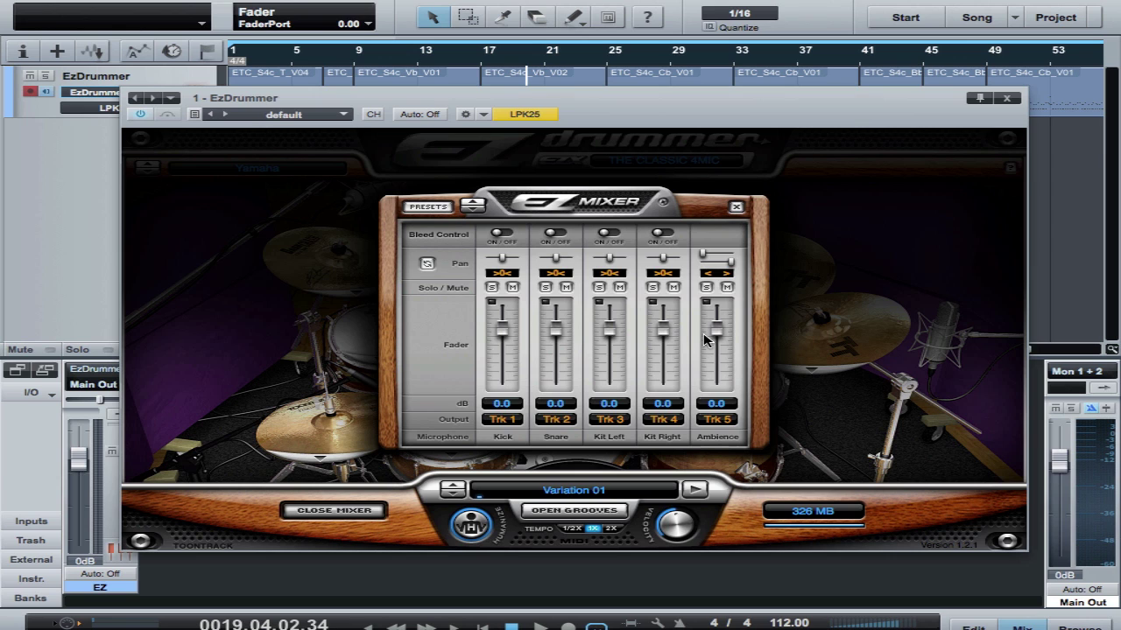
Step: Close the mixer and the EzDrummer window, and briefly play back the song
left_click(737, 208)
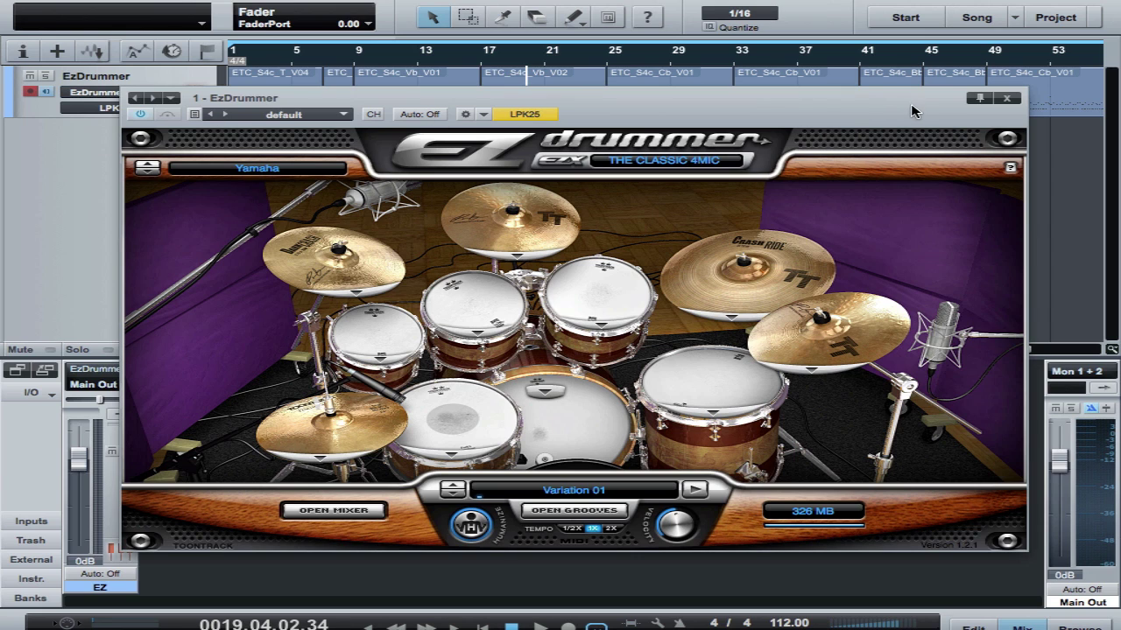
left_click(1006, 98)
key("space")
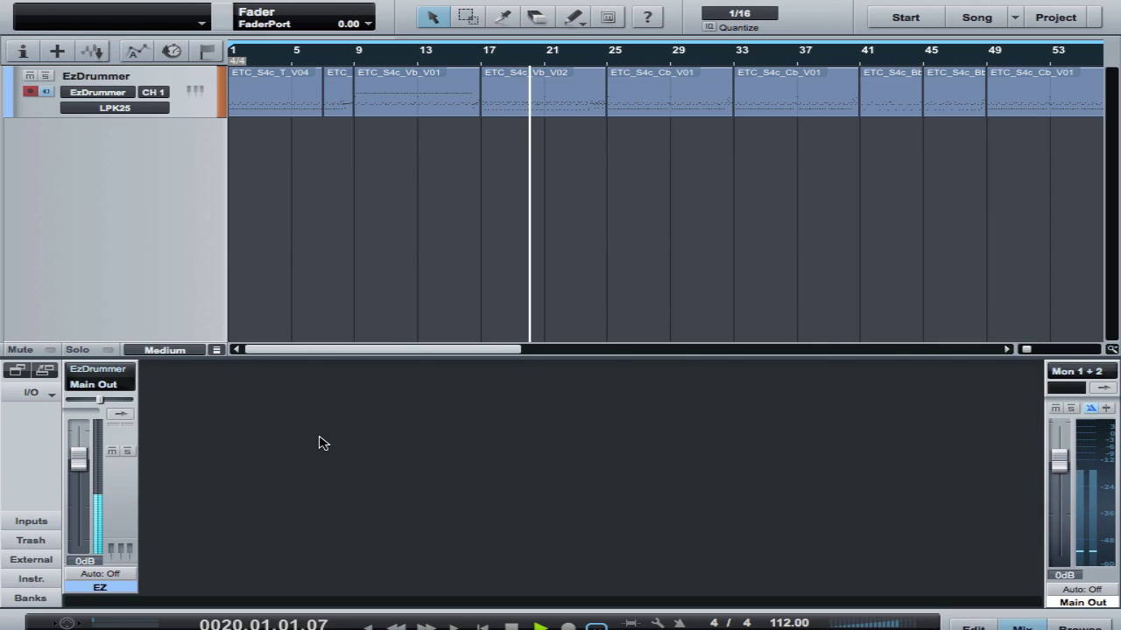
key("space")
Step: Enable the EzDrummer instrument outputs EZ2, EZ3, EZ4 and EZ5 as console channels
left_click(31, 580)
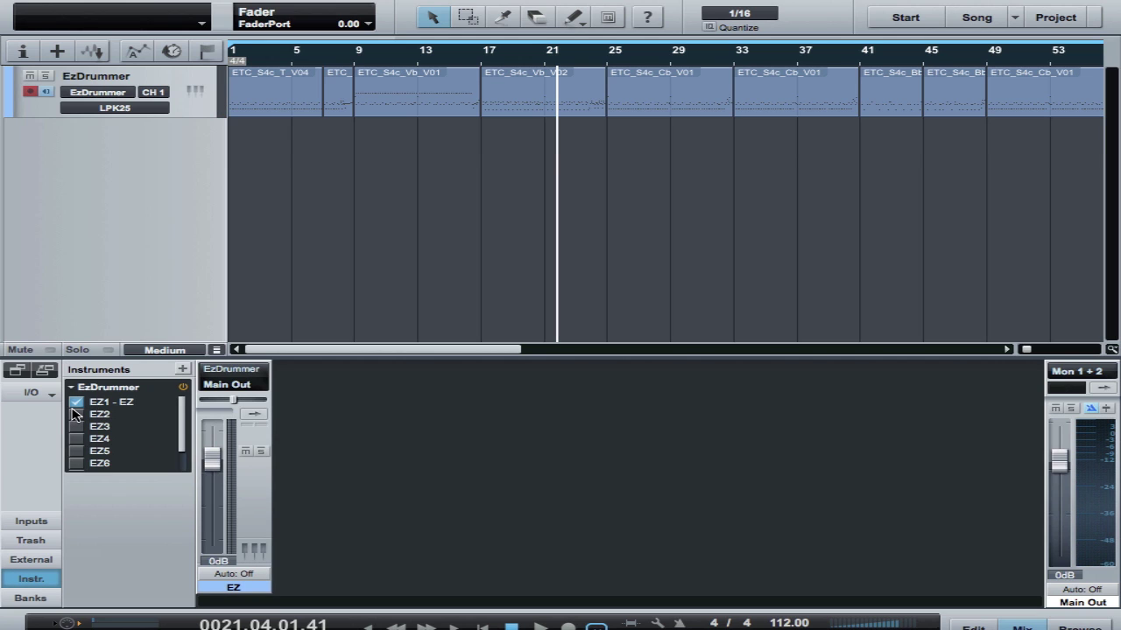
left_click(37, 582)
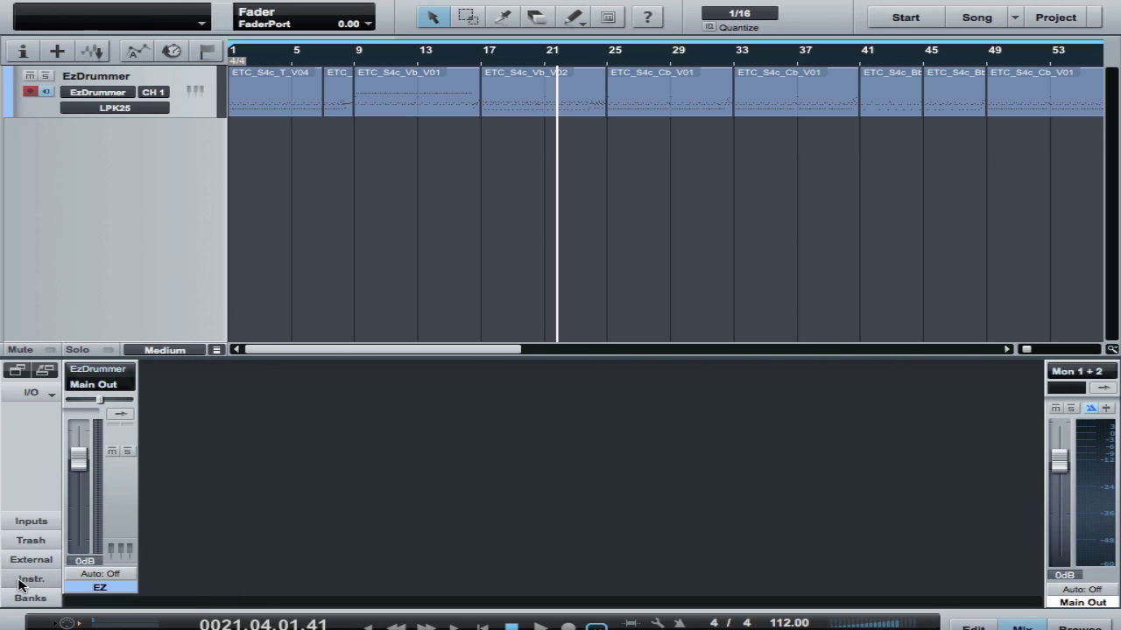
left_click(21, 581)
left_click(77, 415)
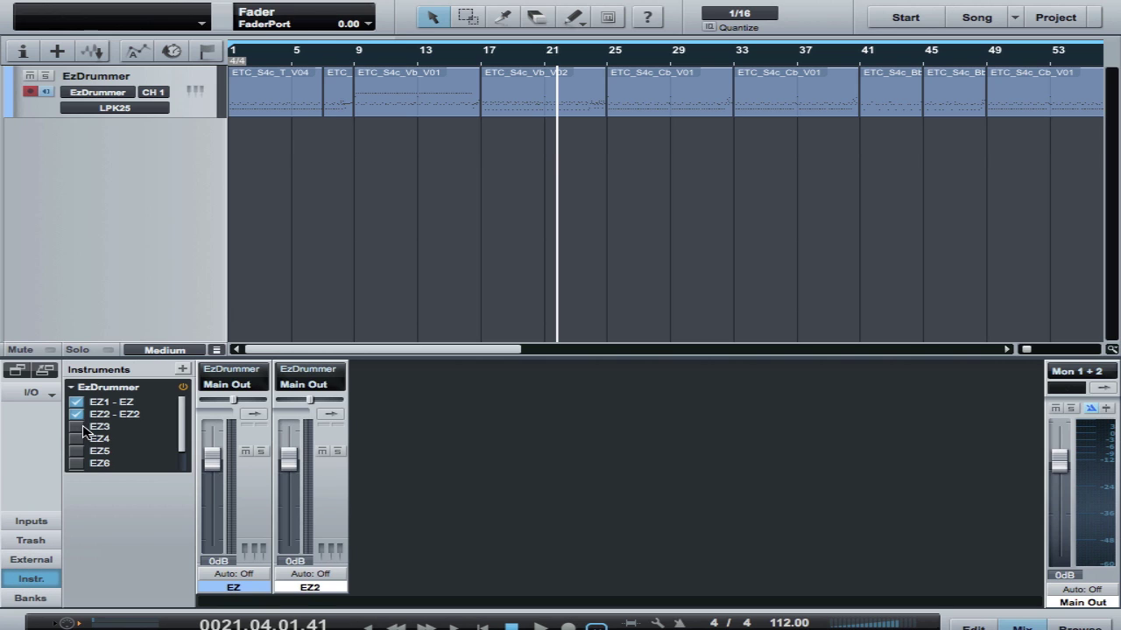
left_click(78, 427)
left_click(78, 438)
left_click(78, 451)
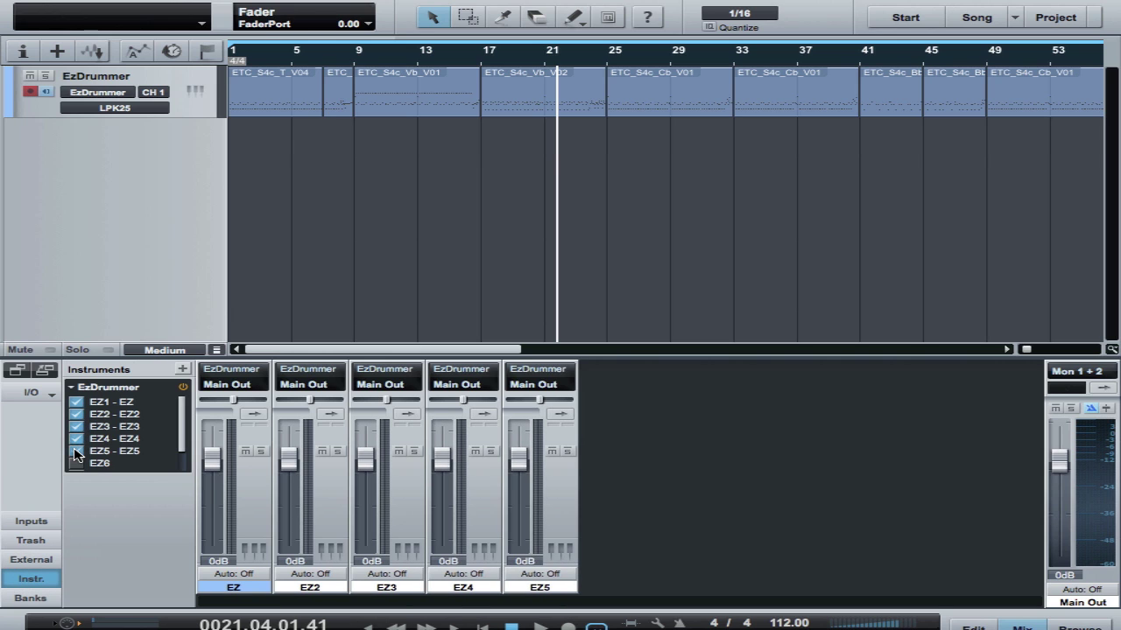
Step: Rename the first three EzDrummer channels as Kick, Snare and OH
double_click(248, 588)
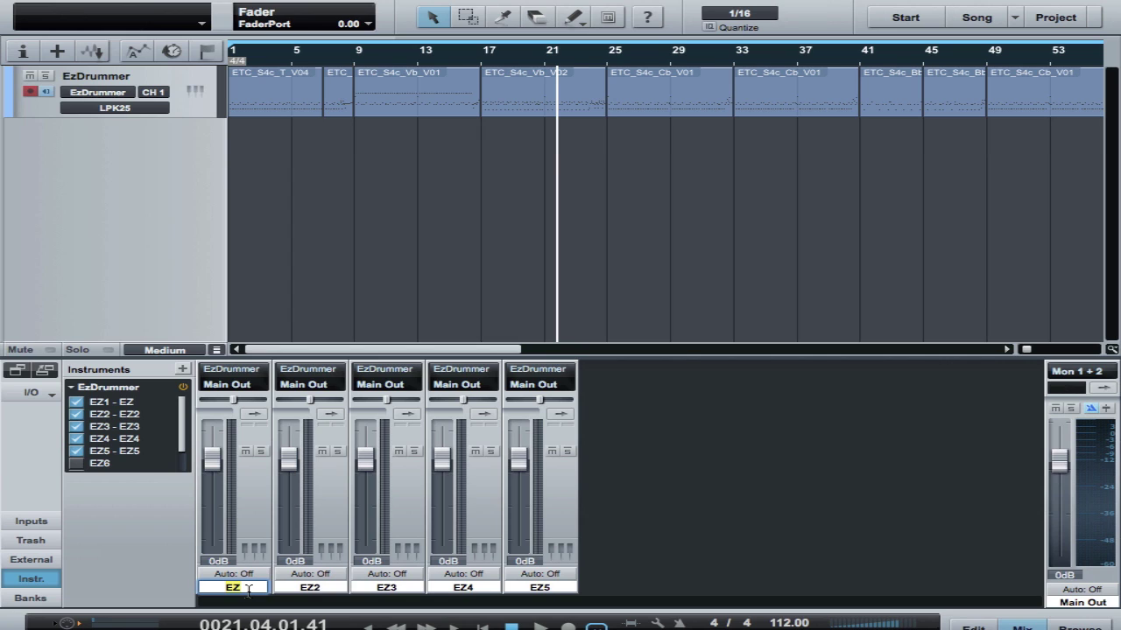
type("Kick")
key("Return")
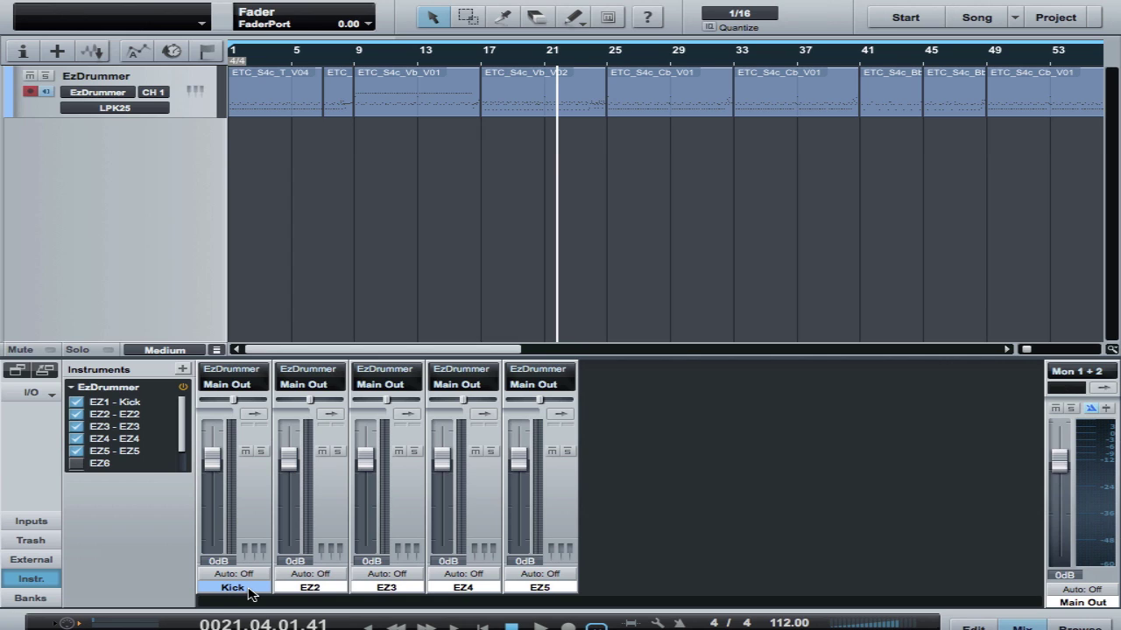
key("Tab")
type("Sna")
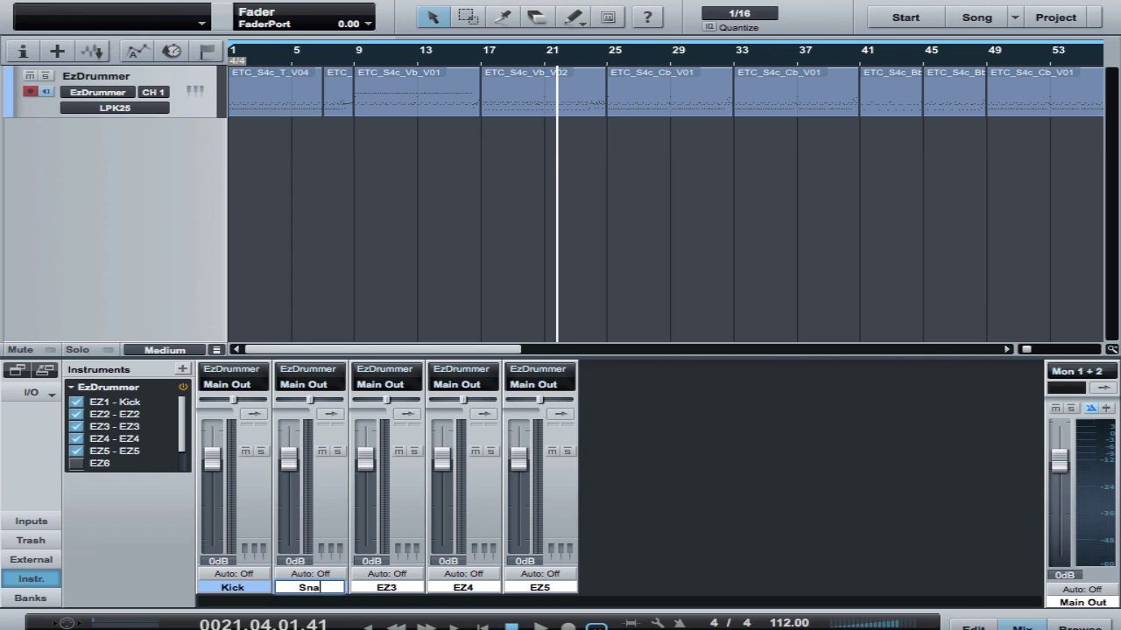
type("re")
key("Tab")
type("OH")
key("Return")
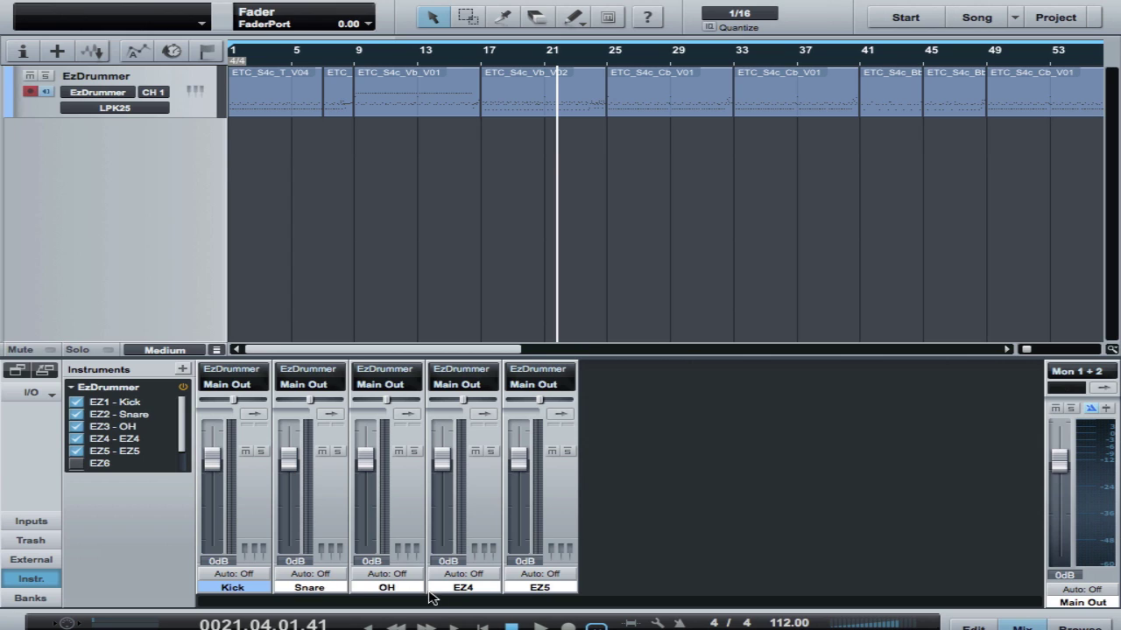
Step: Rename the EZ4 channel as TOM and the EZ5 channel as Room
double_click(455, 587)
type("TOM")
key("Return")
double_click(556, 587)
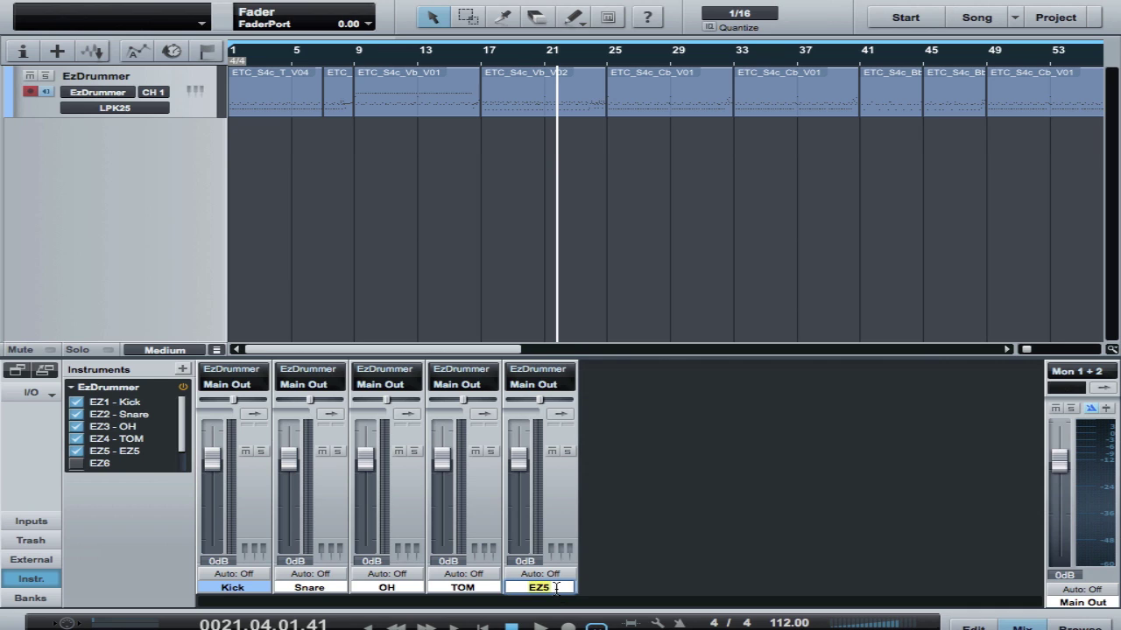
type("Room")
key("Return")
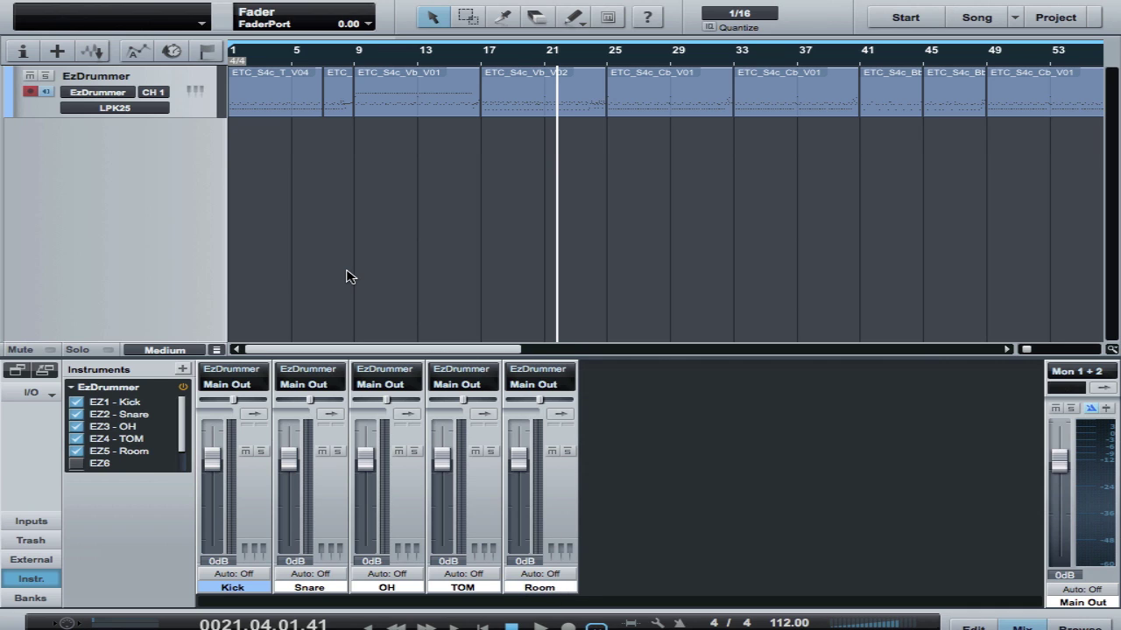
Step: Play back the song briefly and look over the separate Kick, Snare, OH, TOM and Room channels
key("space")
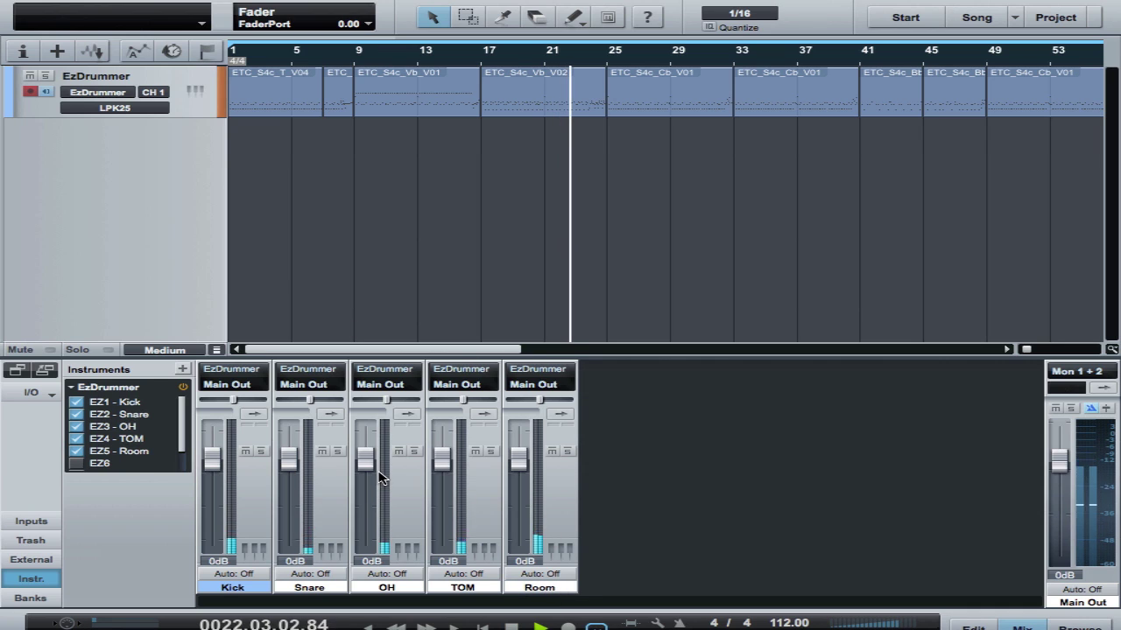
key("space")
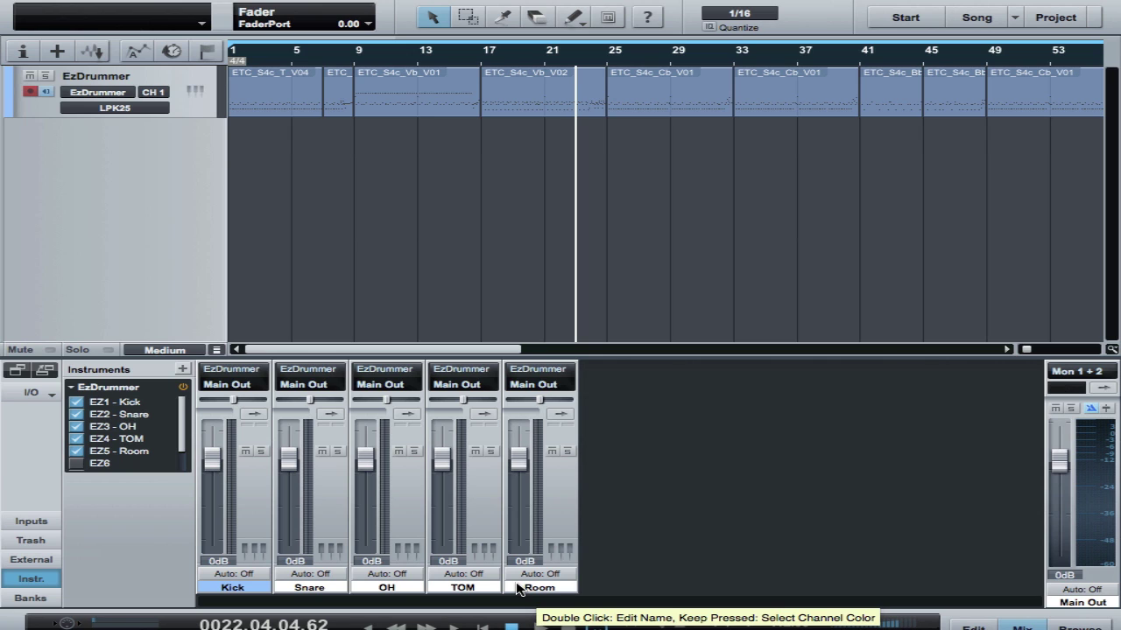
left_click(256, 509)
left_click(335, 513)
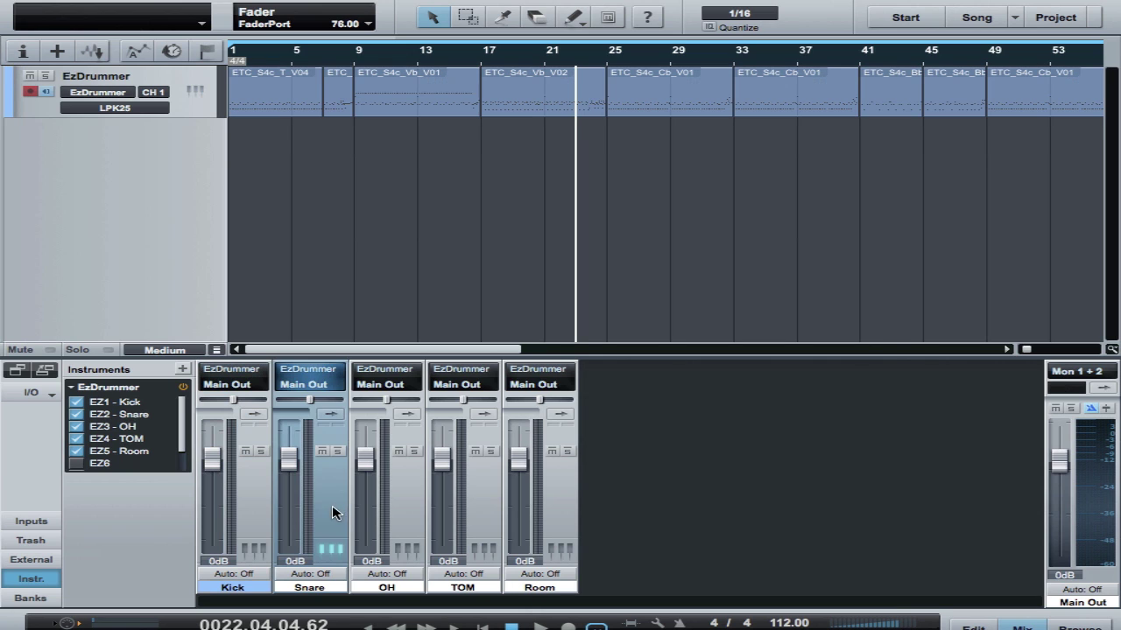
left_click(411, 513)
left_click(490, 508)
left_click(542, 513)
left_click(505, 513)
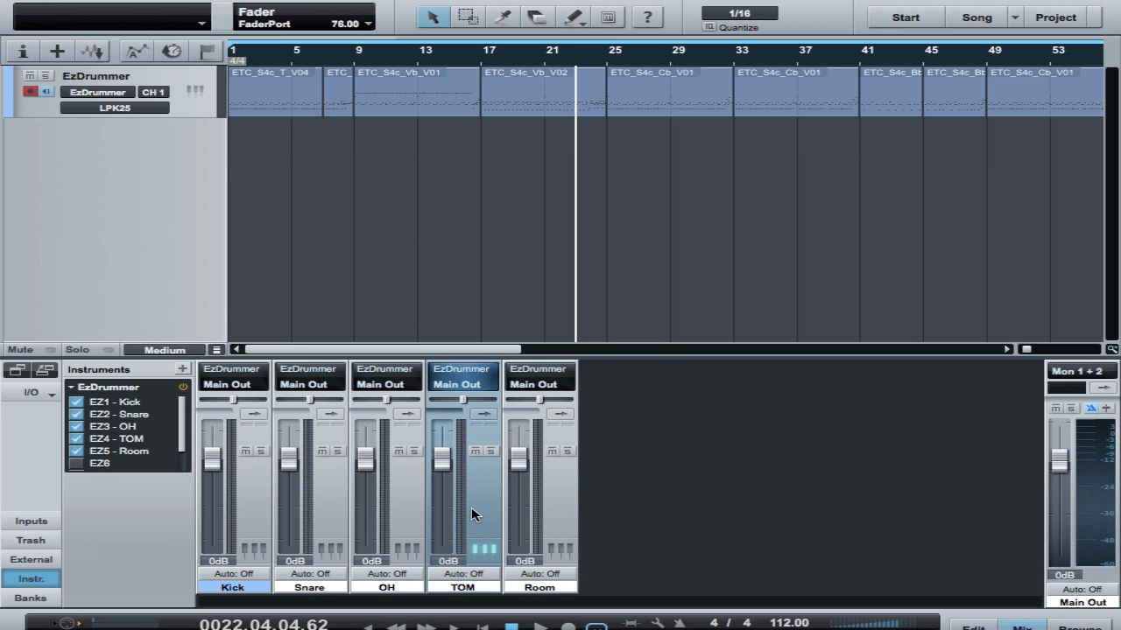
left_click(394, 512)
left_click(291, 504)
left_click(261, 501)
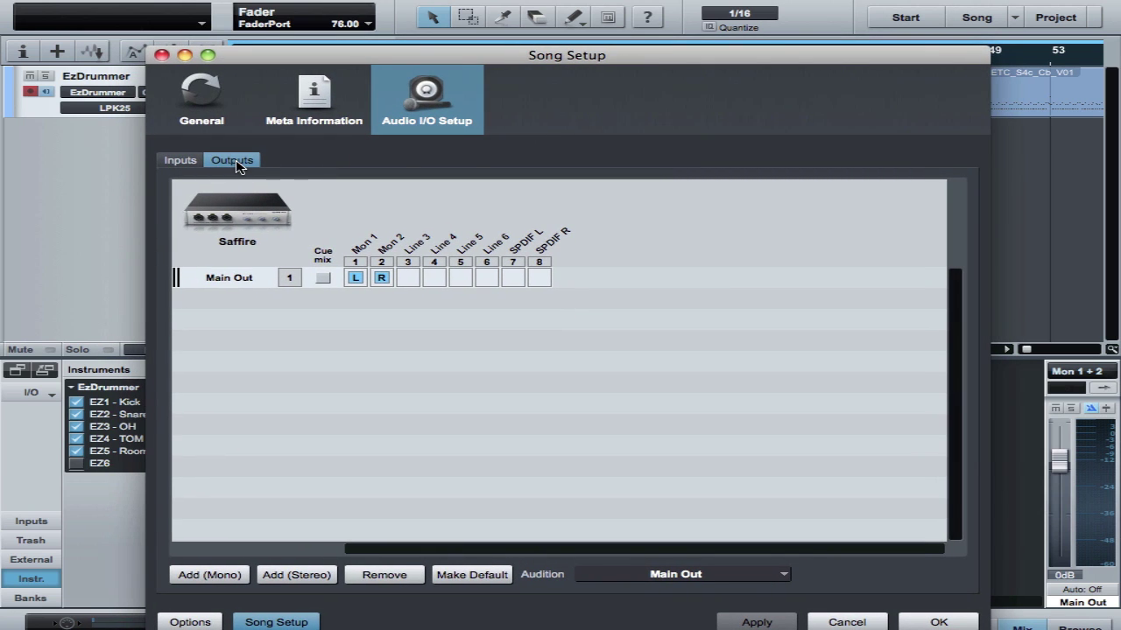
Step: Add four mono outputs in the song's audio output setup and clear their hardware channel assignments
left_click(221, 575)
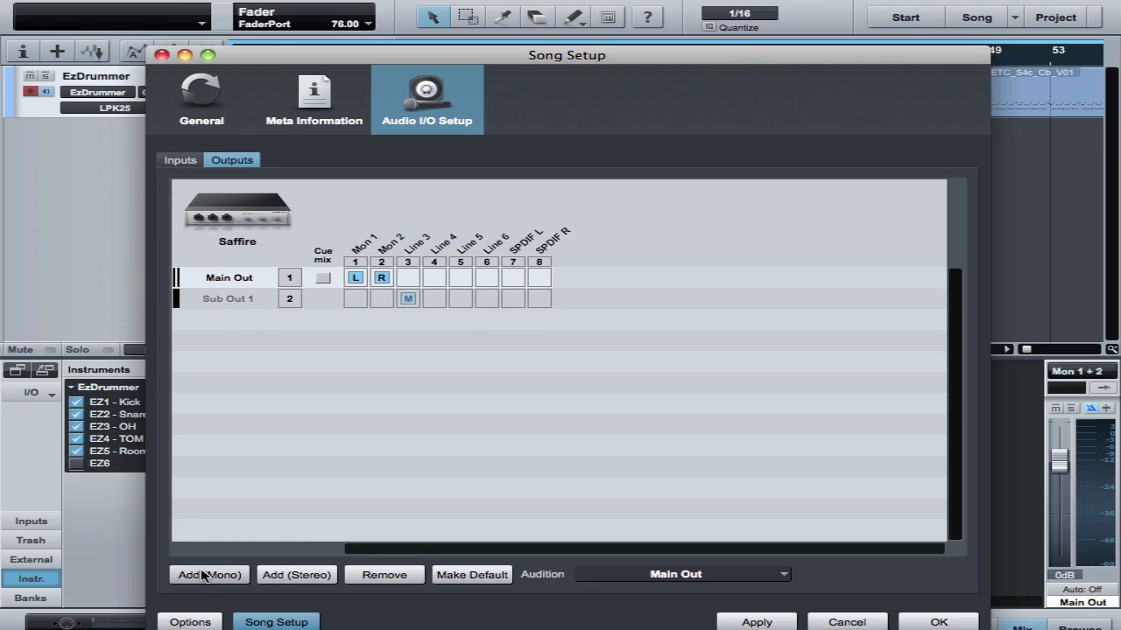
left_click(213, 579)
left_click(211, 576)
left_click(207, 574)
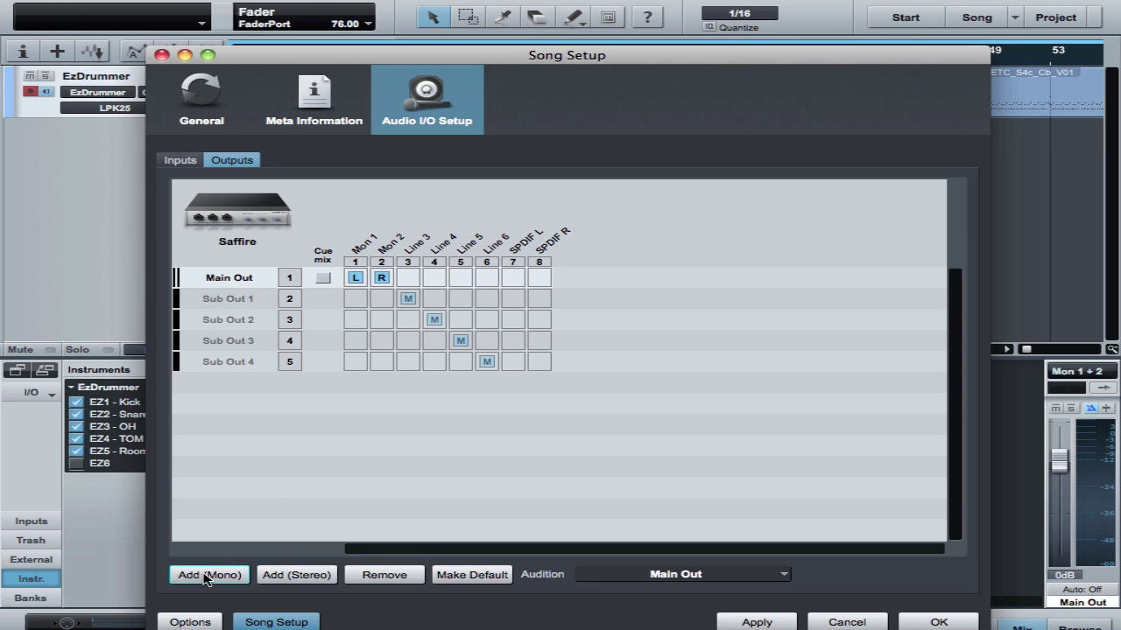
left_click(408, 299)
left_click(435, 320)
left_click(461, 341)
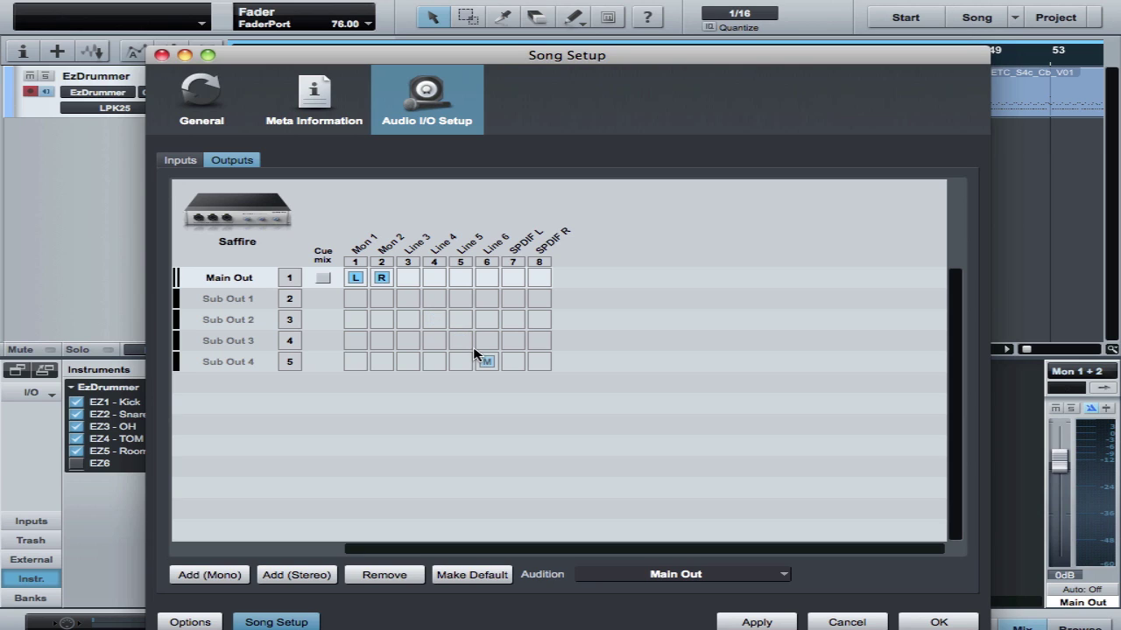
Step: Rename the four mono sub outputs as Kick, Snare, OH and Tom
double_click(240, 300)
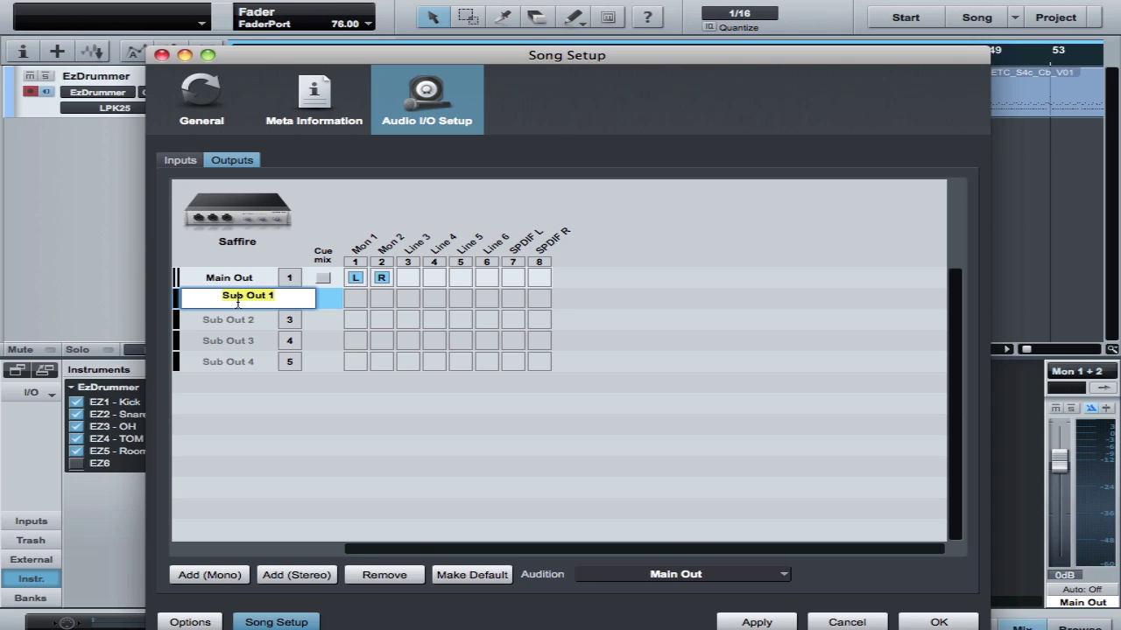
type("Kick")
key("Tab")
type("Sna")
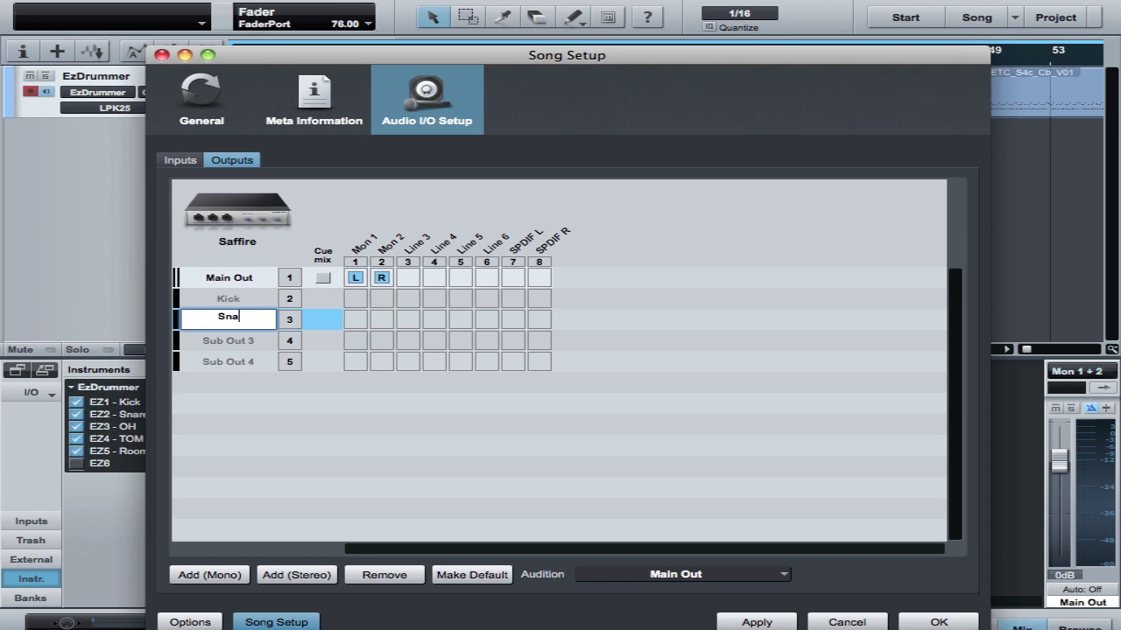
type("re")
key("Tab")
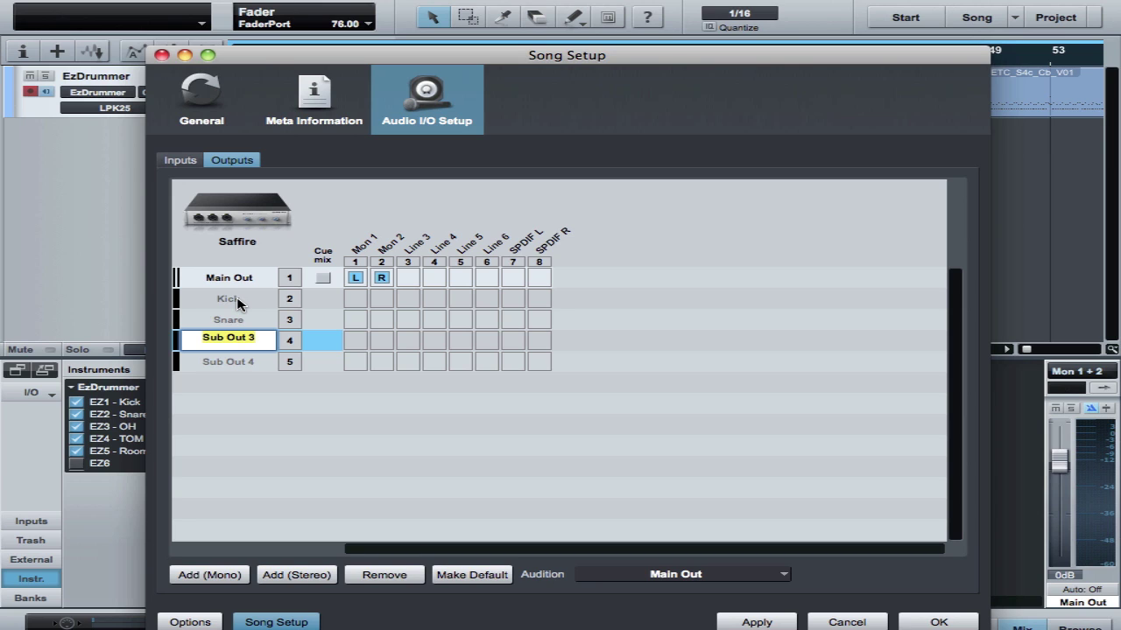
type("OH")
key("Return")
double_click(229, 362)
type("Tom")
key("Return")
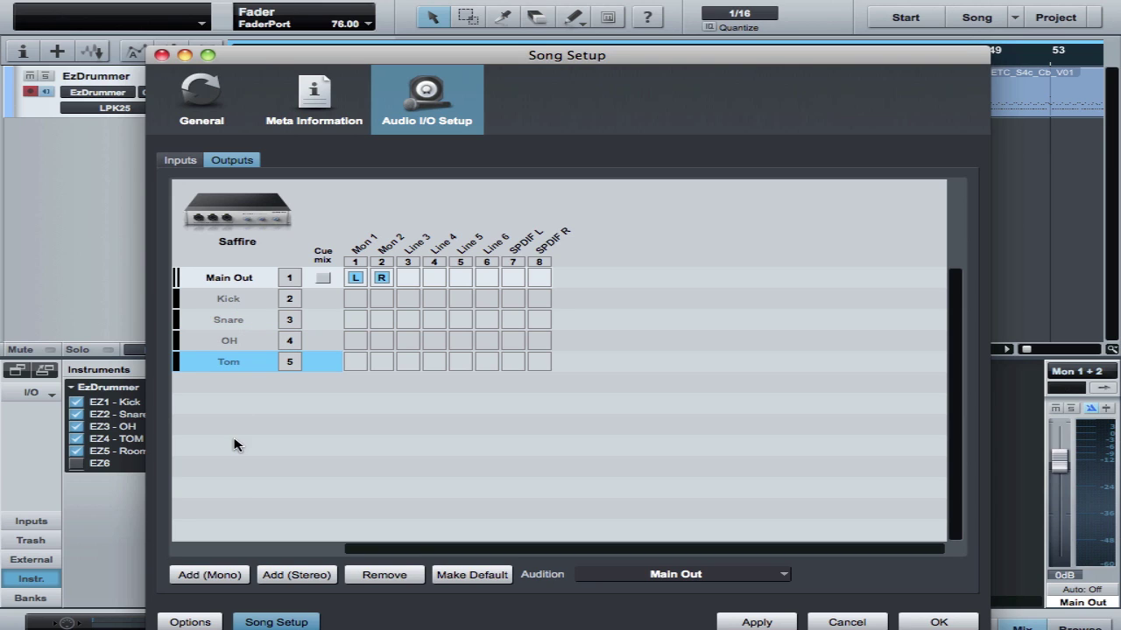
Step: Add a stereo output named Room without hardware channel assignments, and apply the song's audio output setup
left_click(282, 575)
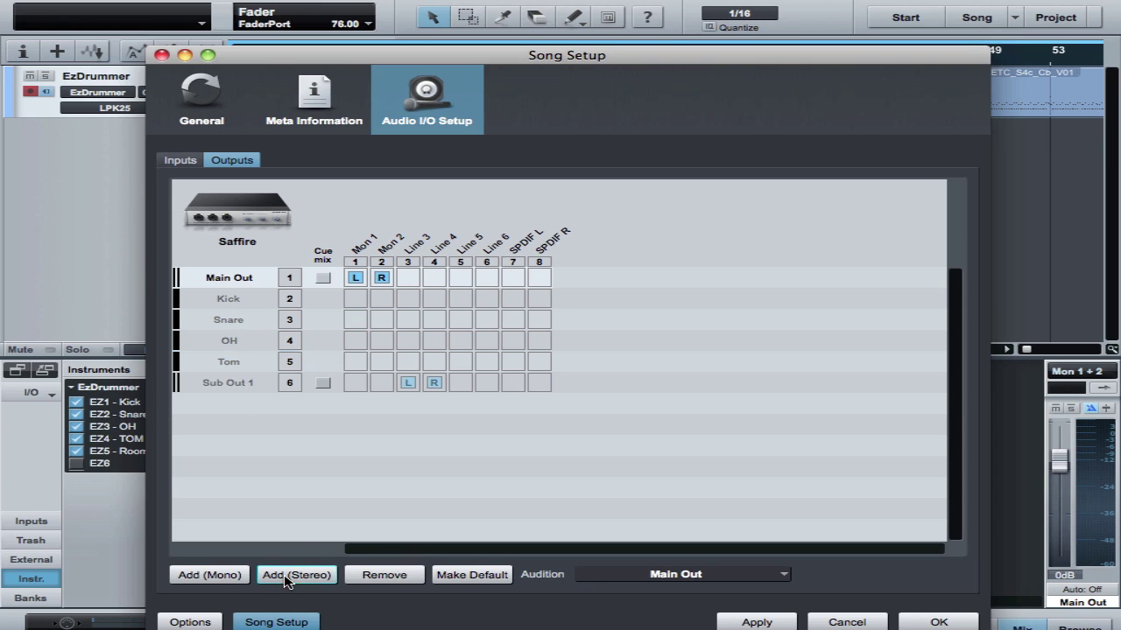
double_click(248, 382)
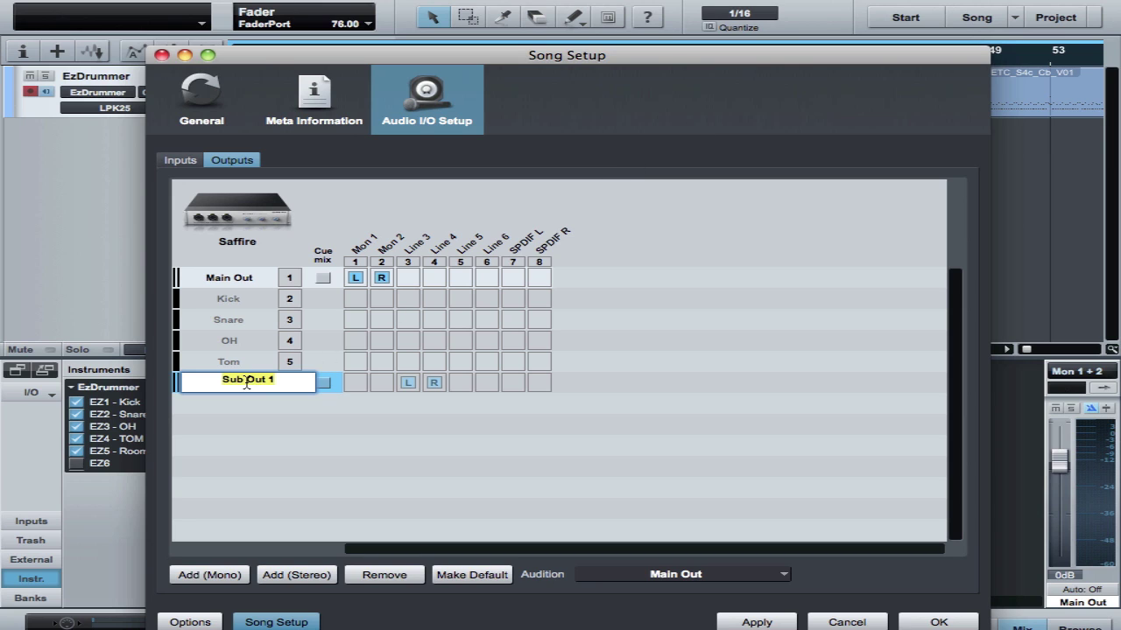
type("Room")
key("Return")
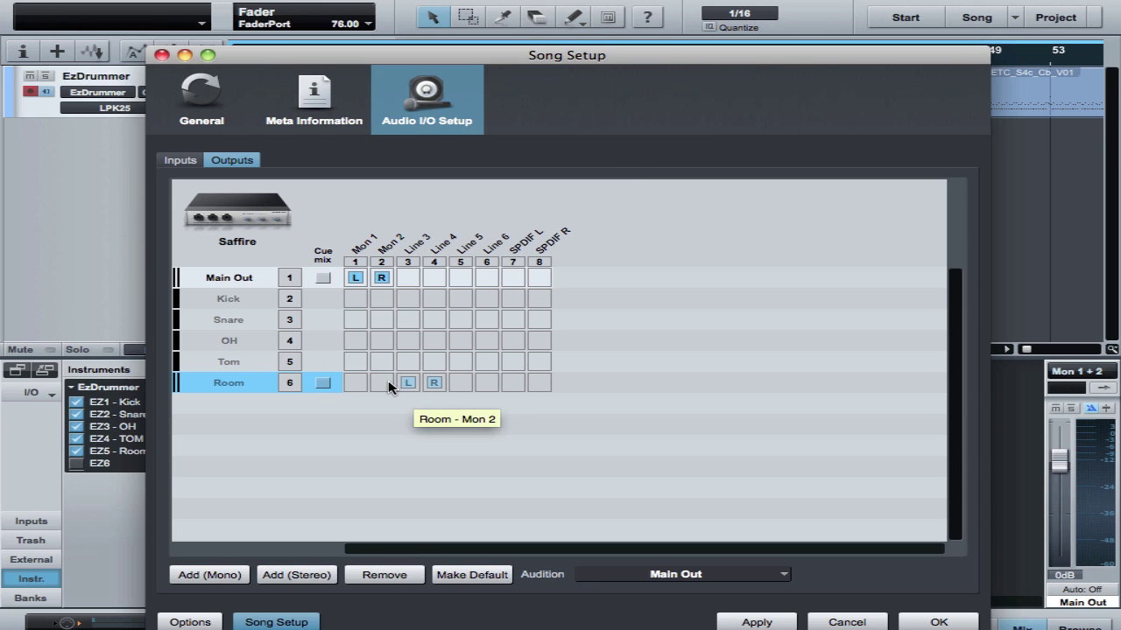
left_click(431, 385)
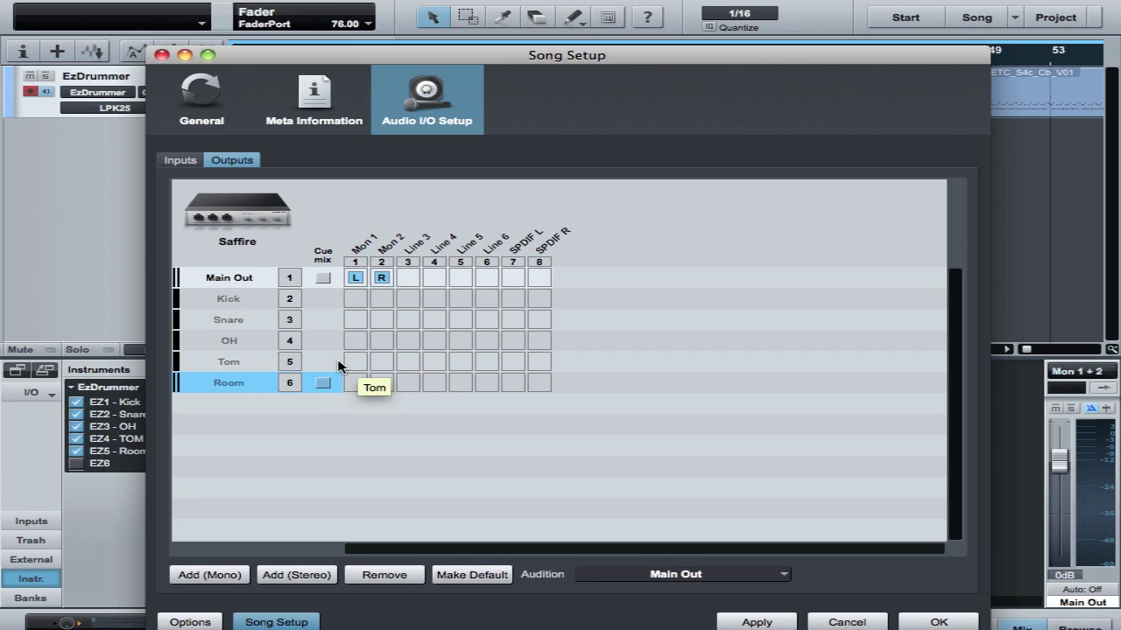
left_click(768, 623)
left_click(939, 623)
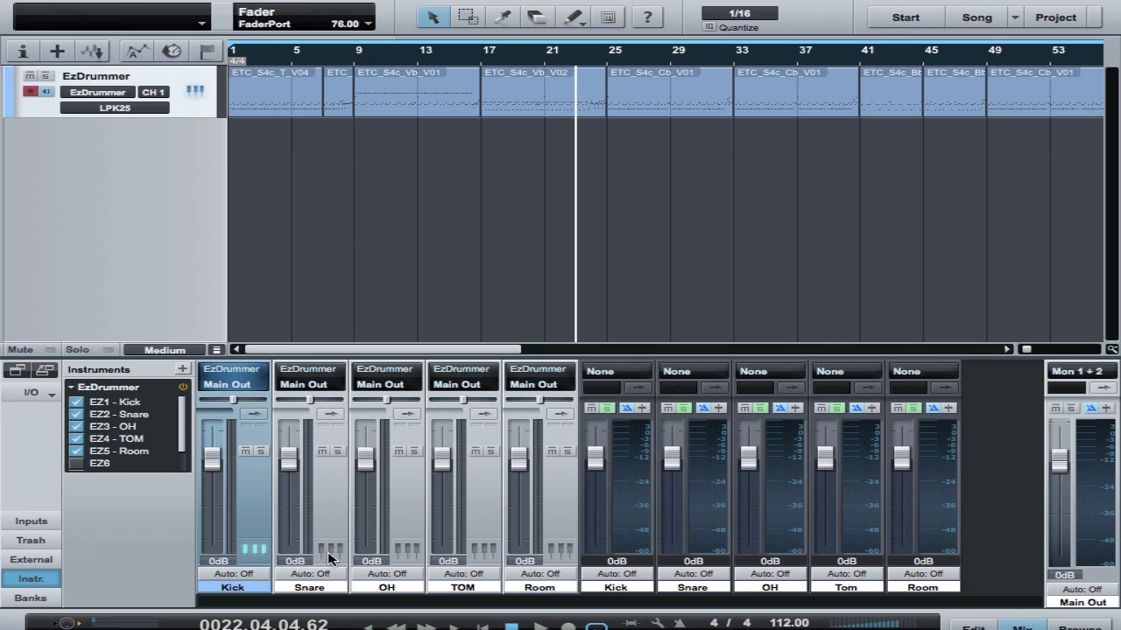
Step: Route the EzDrummer Kick channel to the Kick output and the Snare channel to the Snare output
left_click(225, 385)
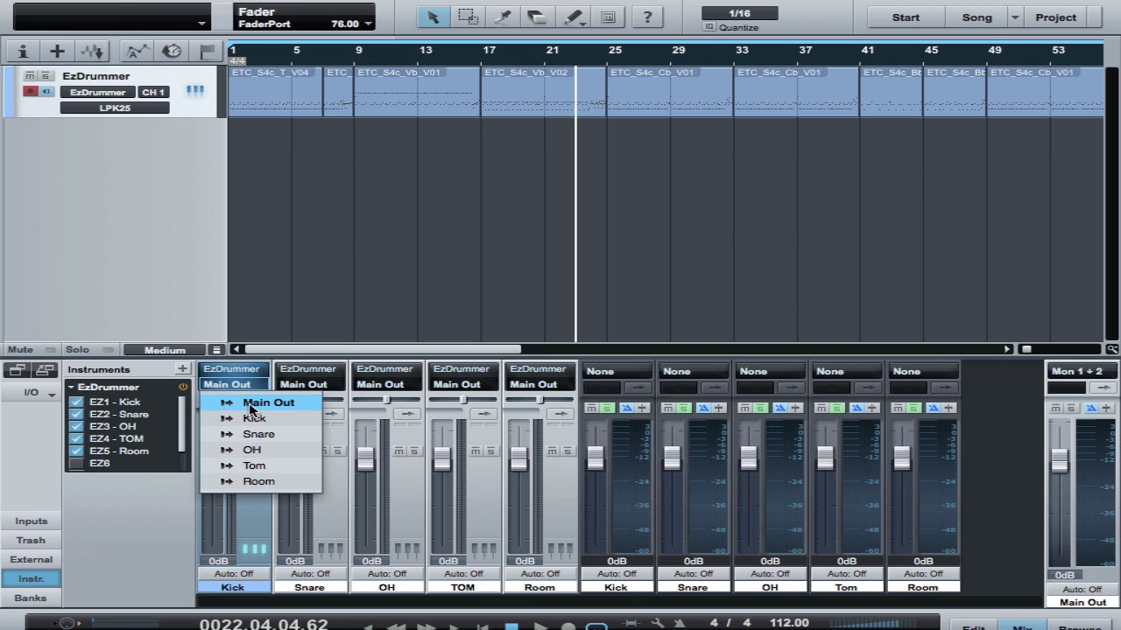
left_click(254, 418)
left_click(319, 385)
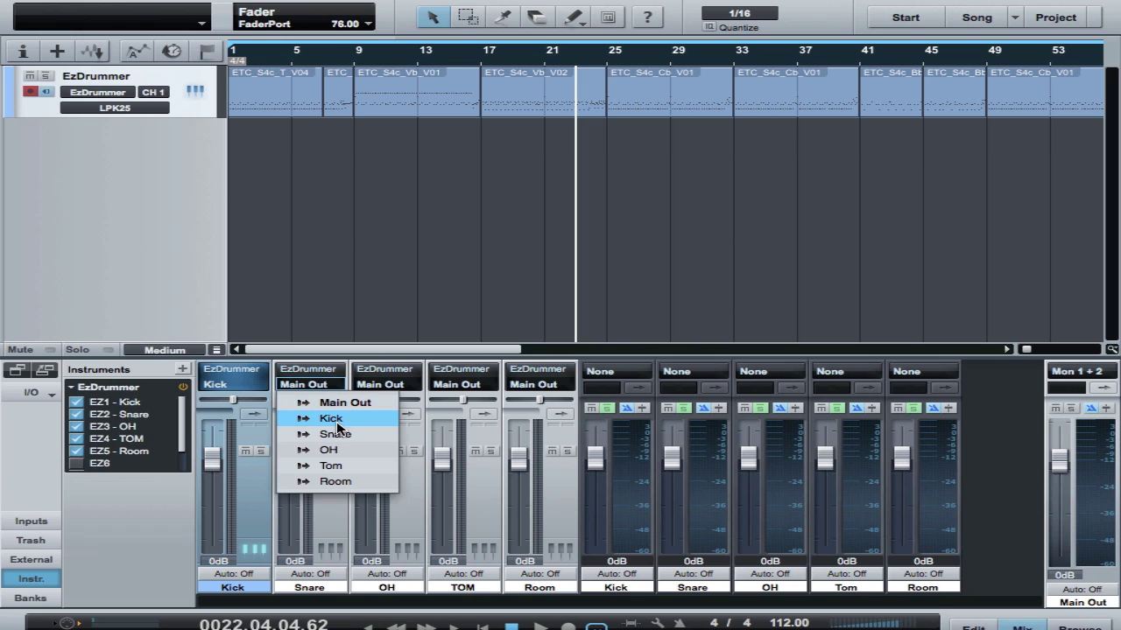
left_click(335, 419)
left_click(320, 390)
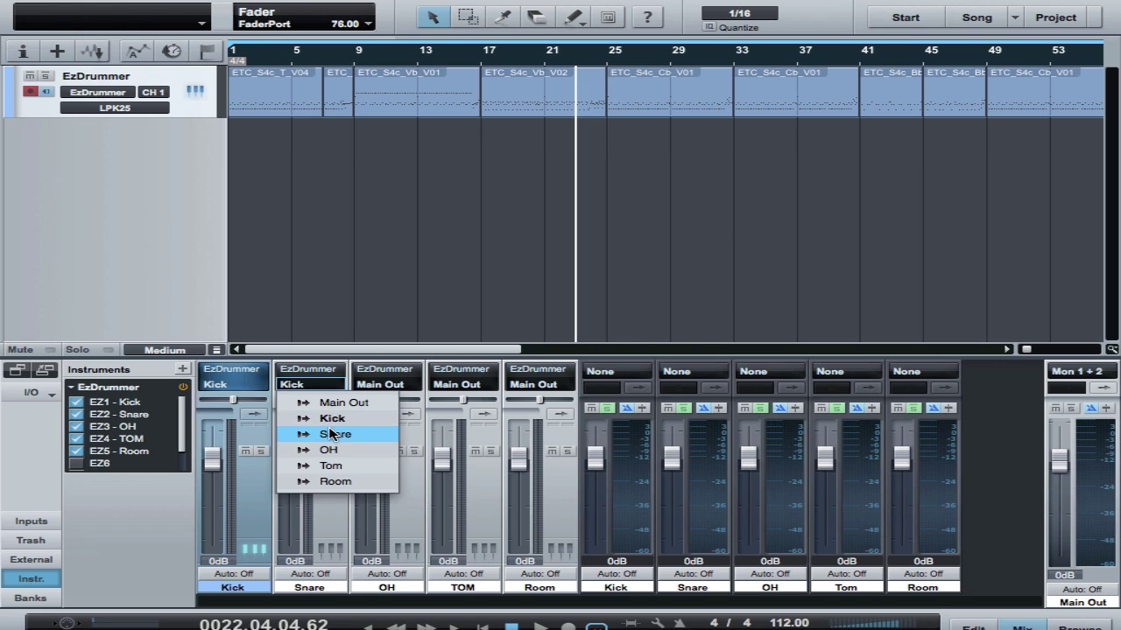
left_click(335, 434)
Step: Route the EzDrummer OH, TOM and Room channels to the OH, Tom and Room outputs
left_click(378, 385)
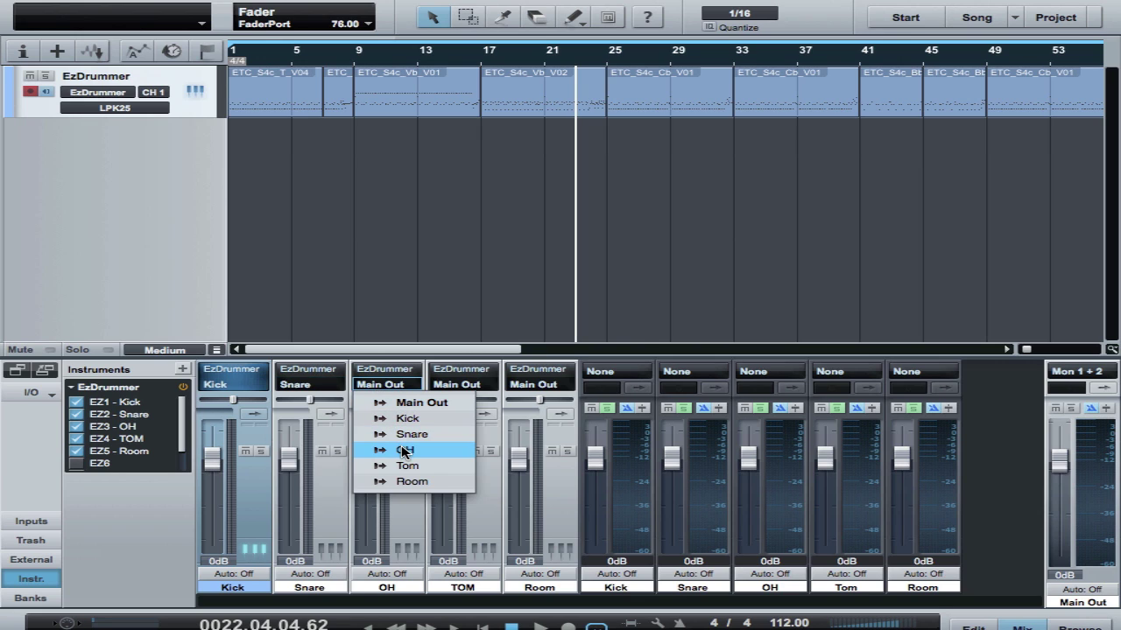
left_click(405, 450)
left_click(469, 388)
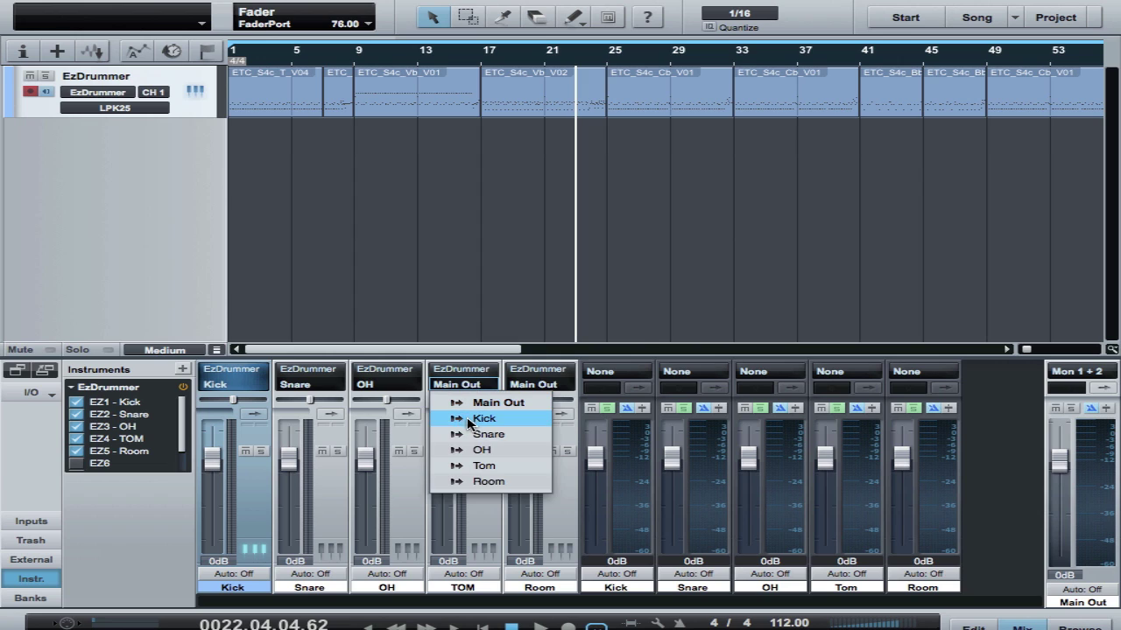
left_click(495, 466)
left_click(546, 388)
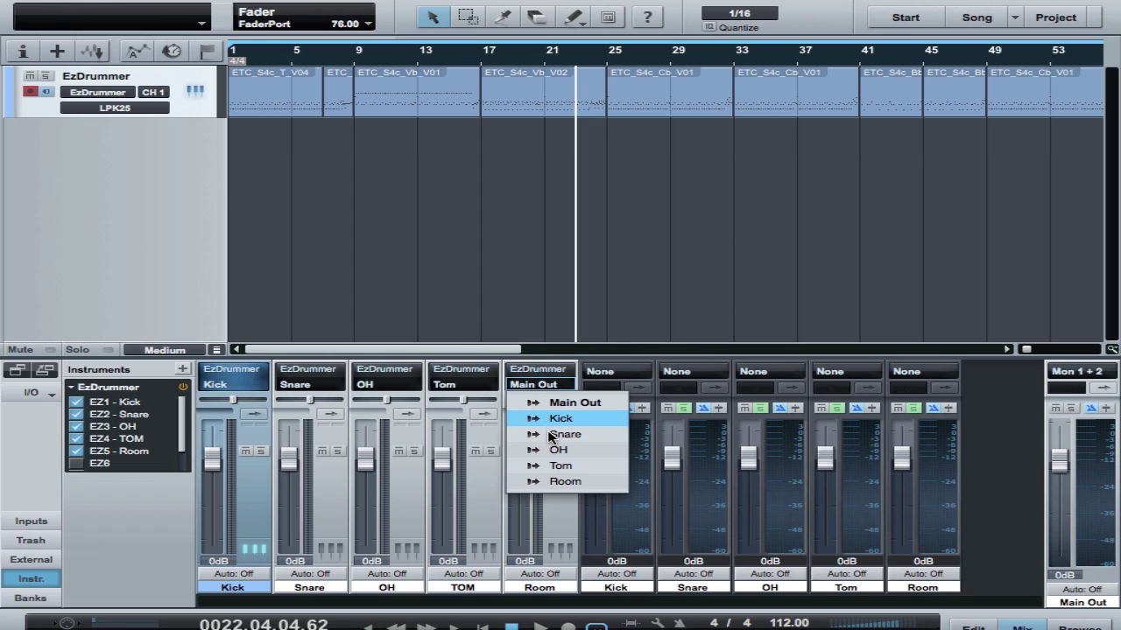
left_click(566, 481)
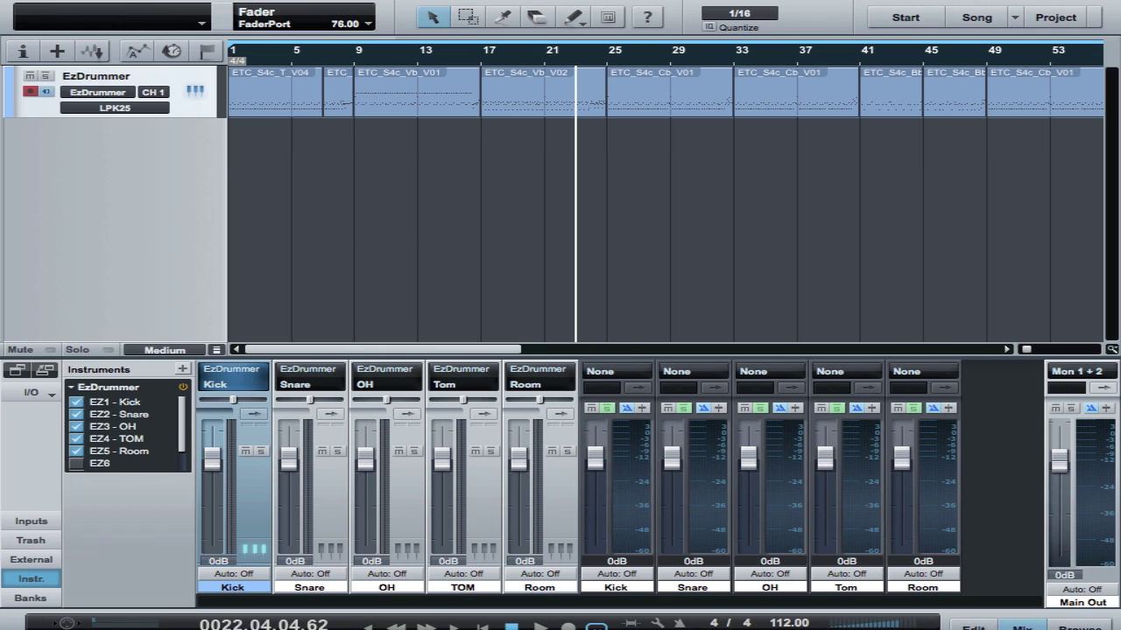
Step: Start a stem export by channel and include only the Kick, Snare, OH, Tom and Room output channels
key("super+shift+e")
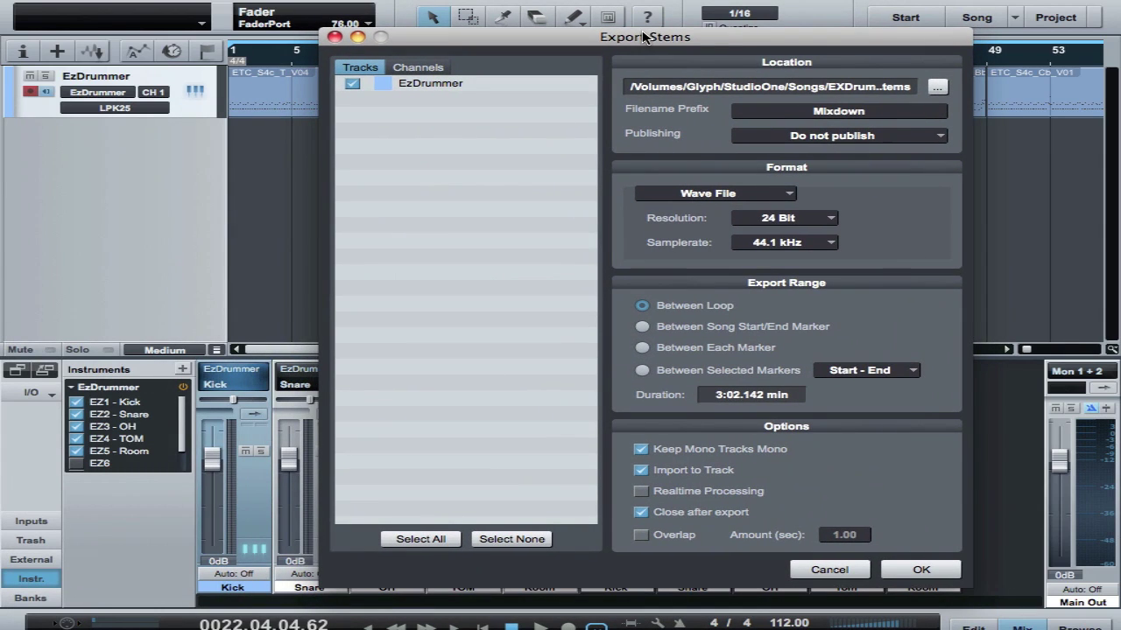
left_click(425, 70)
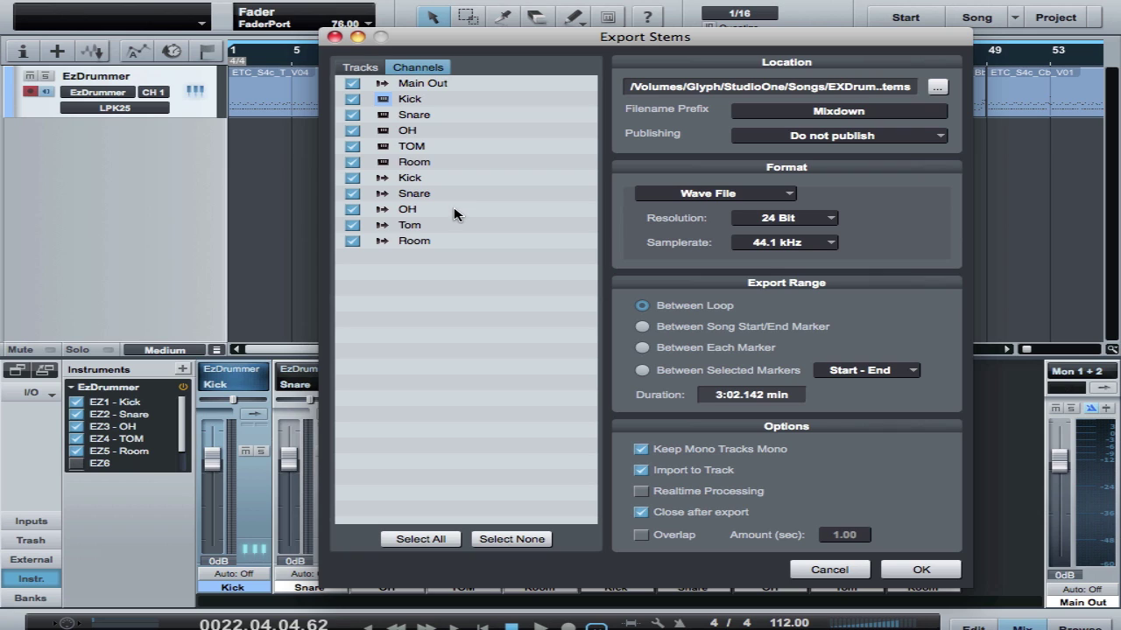
left_click(494, 540)
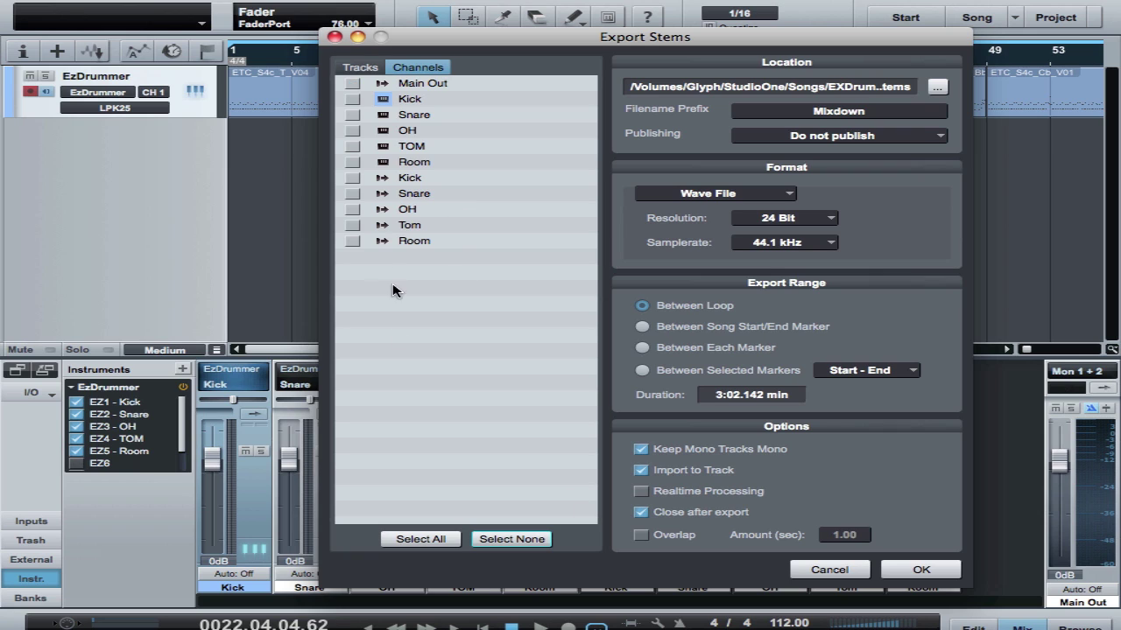
left_click(354, 179)
left_click(353, 194)
left_click(351, 208)
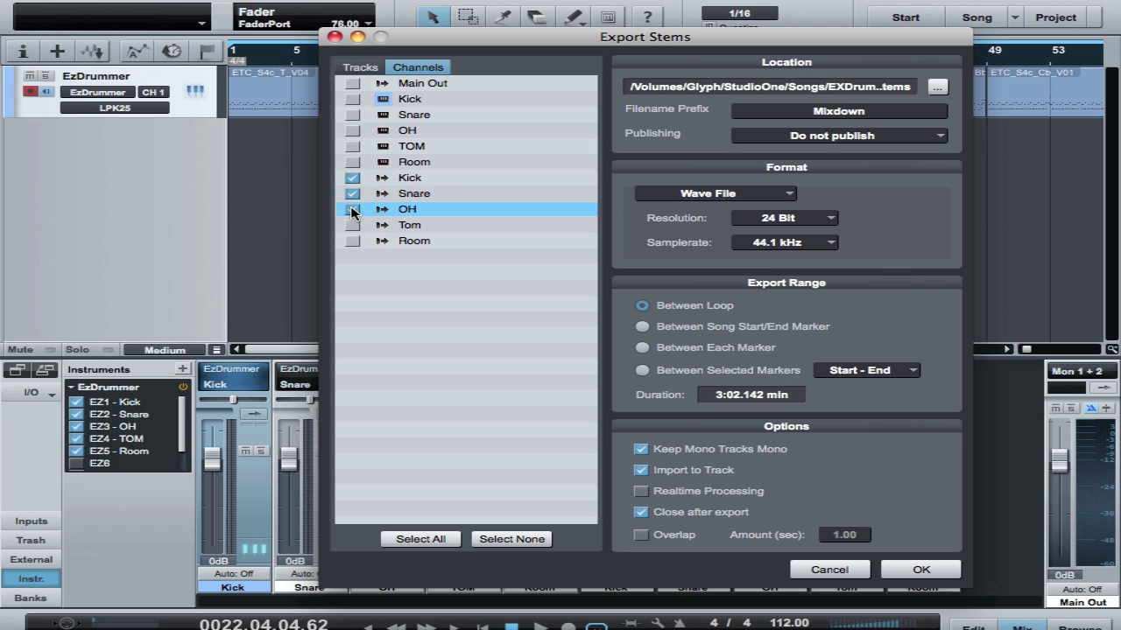
left_click(353, 226)
left_click(352, 241)
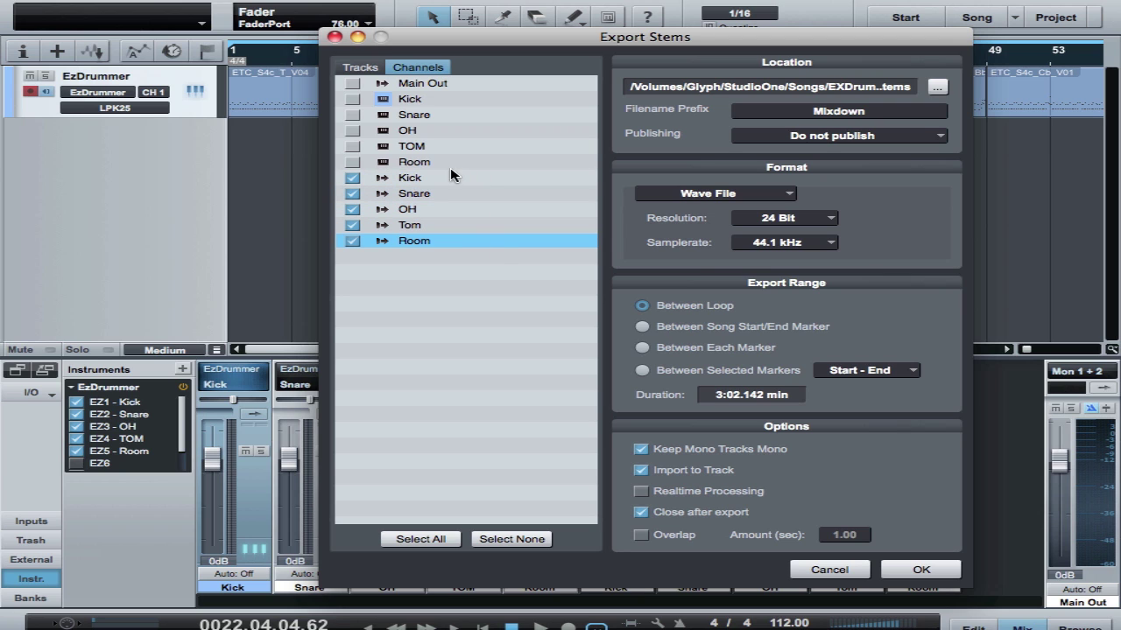
Step: Set the stems' filename prefix to Drum and run the export with import to track
left_click_drag(881, 46, 785, 73)
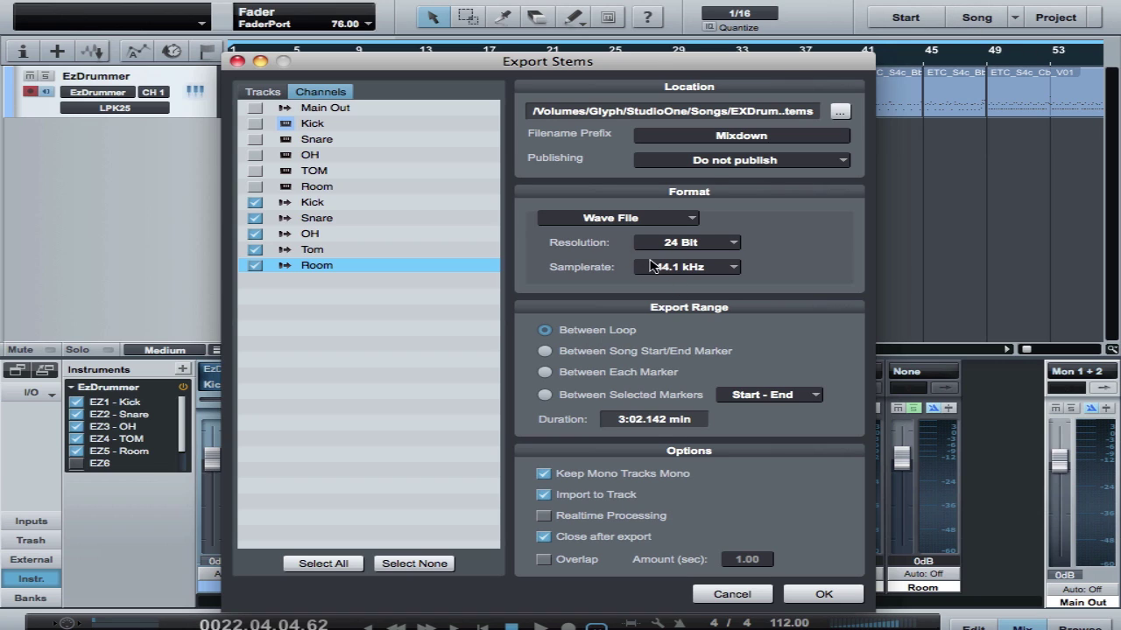
left_click(756, 136)
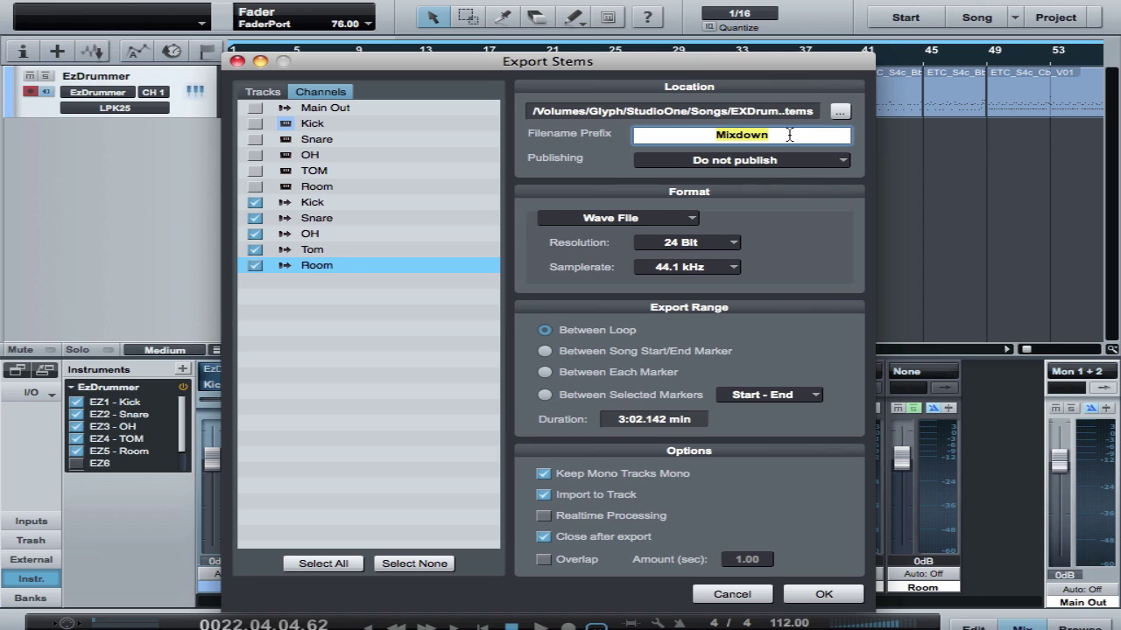
key("BackSpace")
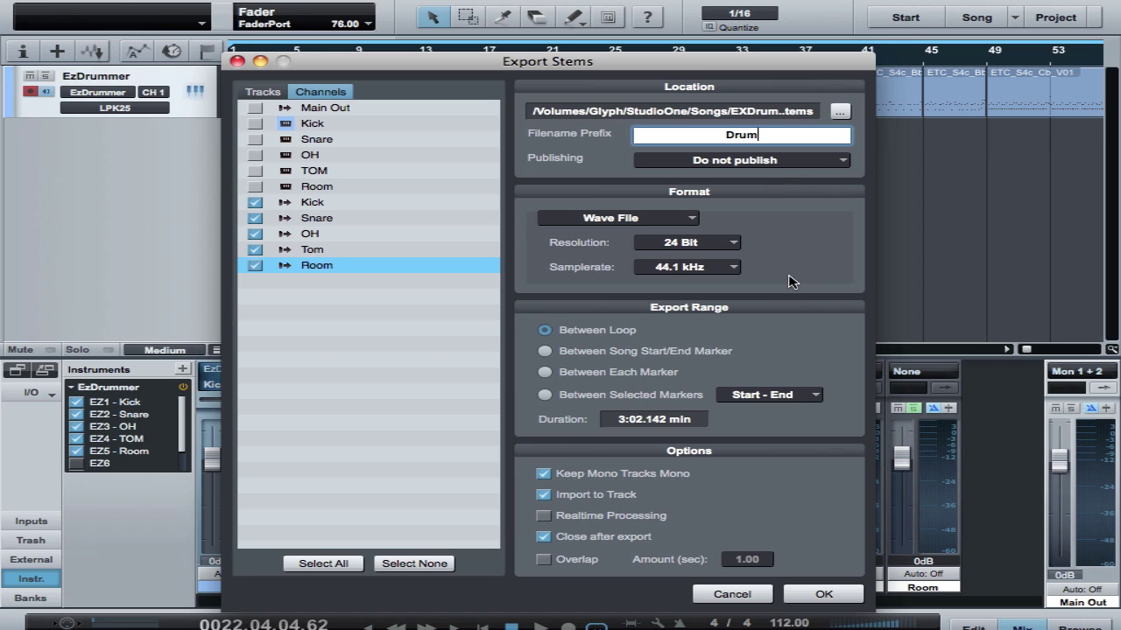
left_click(817, 595)
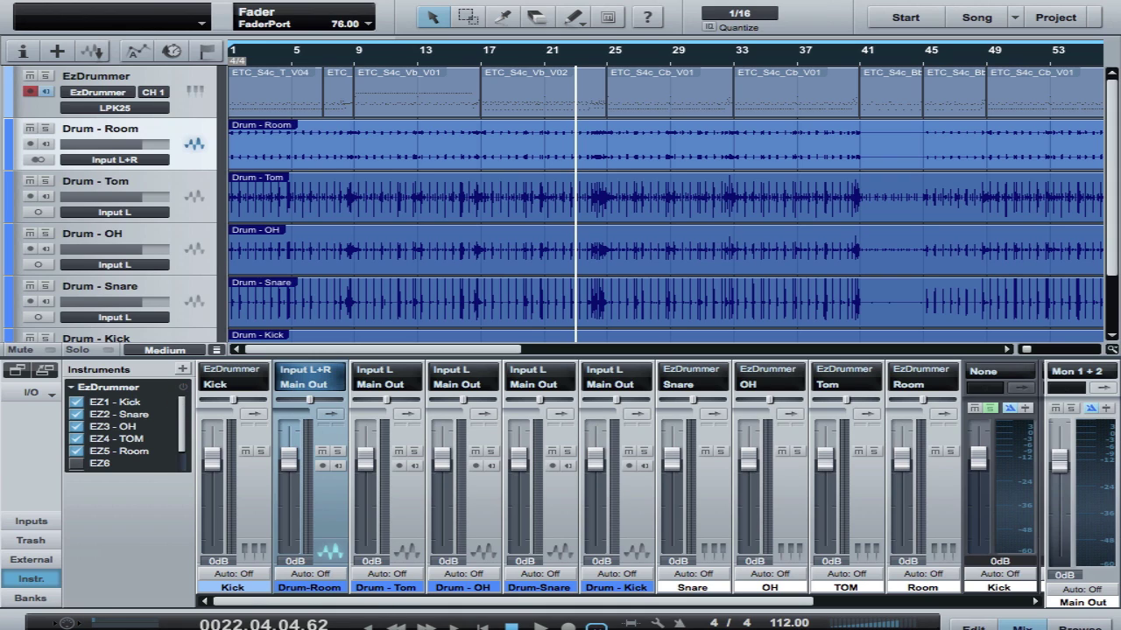
Step: Hide the EzDrummer Snare, OH, TOM and Room channels and the five drum outputs from the console, and close the console
left_click(30, 598)
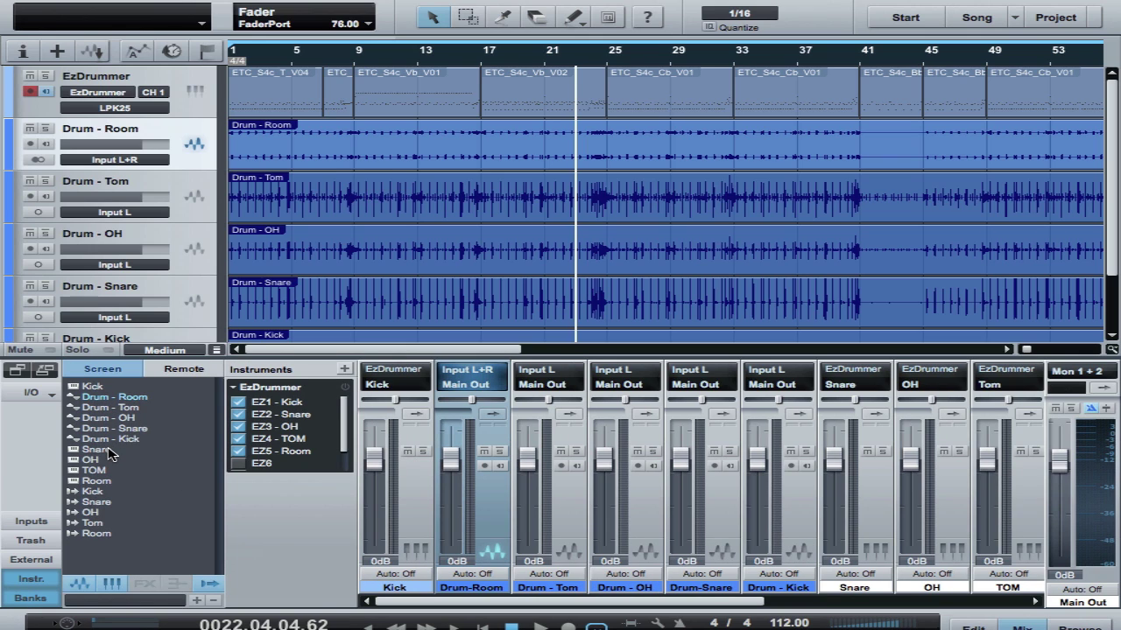
left_click_drag(105, 454, 101, 538)
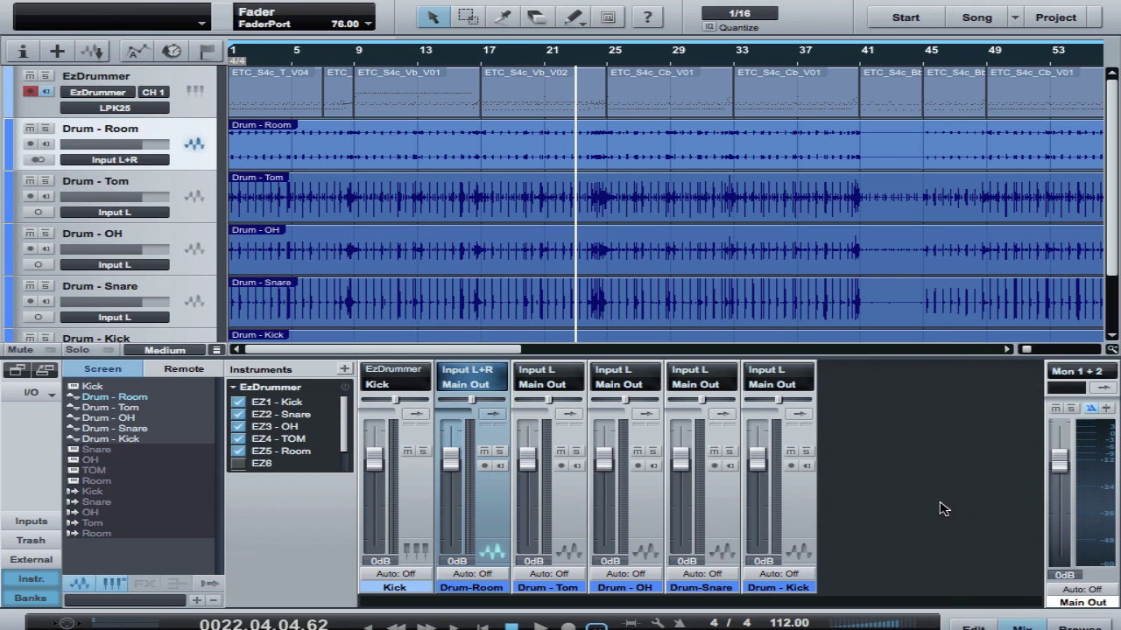
left_click(1022, 627)
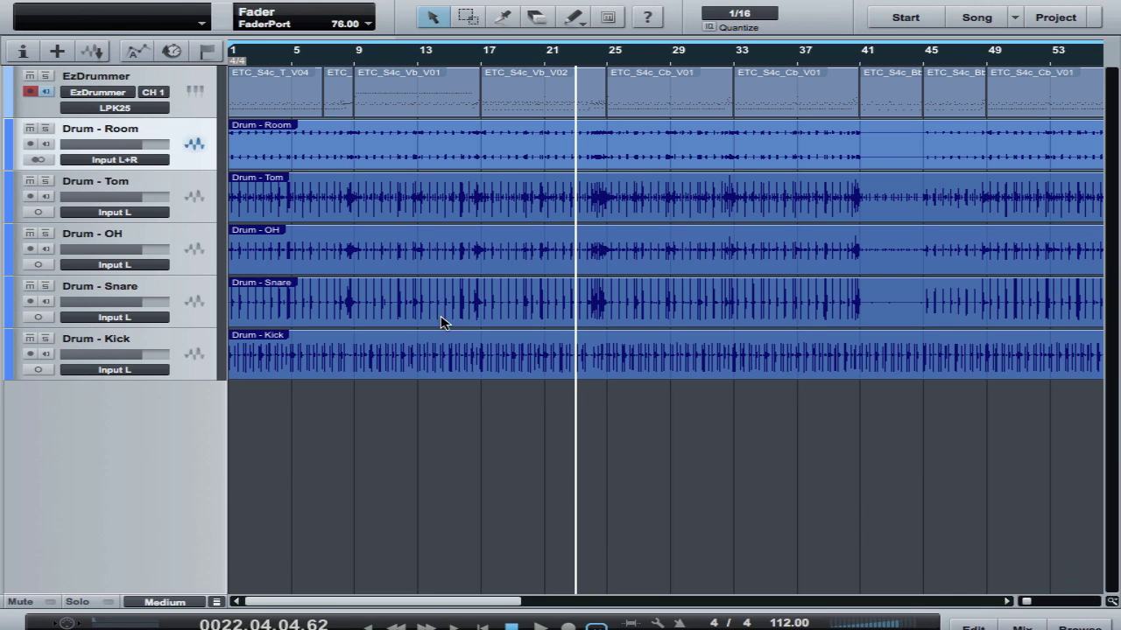
Step: Mute the EzDrummer instrument track and briefly play back the exported drum audio tracks
left_click(30, 76)
key("space")
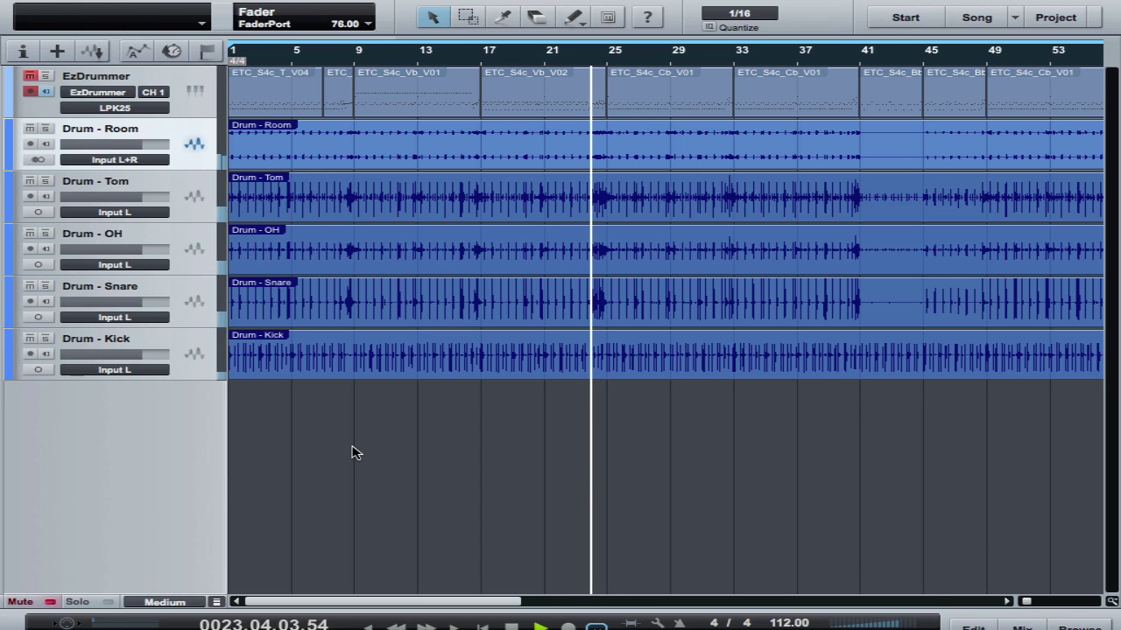
key("space")
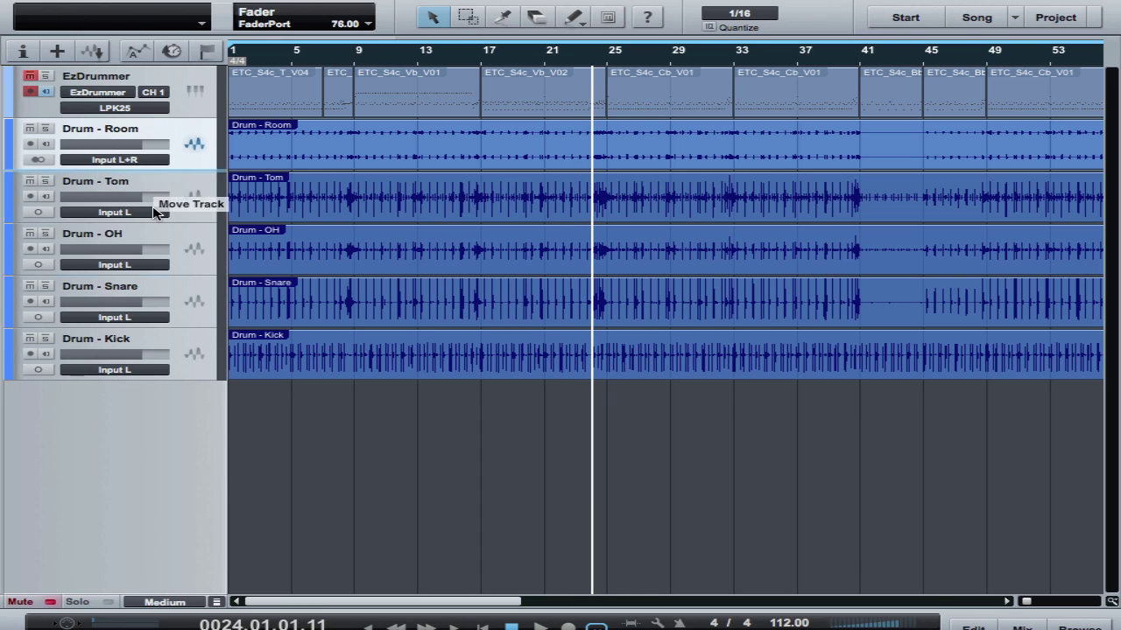
Step: Reorder the drum audio tracks as Kick, Snare, OH, Tom and Room beneath the EzDrummer track
left_click_drag(154, 213, 155, 391)
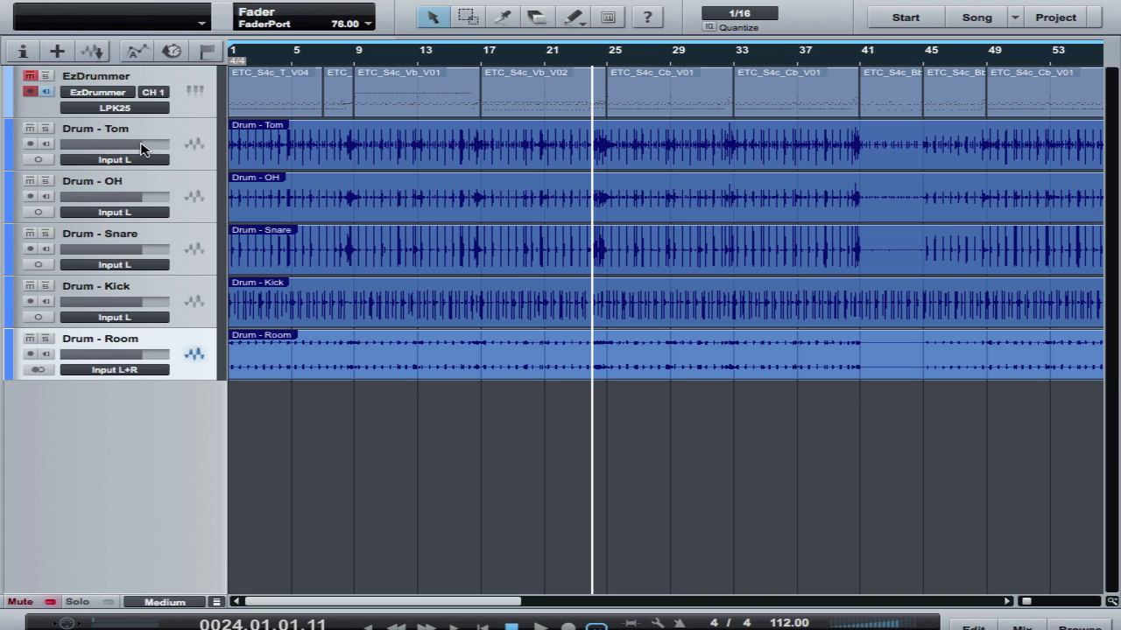
left_click_drag(132, 306, 132, 140)
left_click_drag(149, 293, 152, 267)
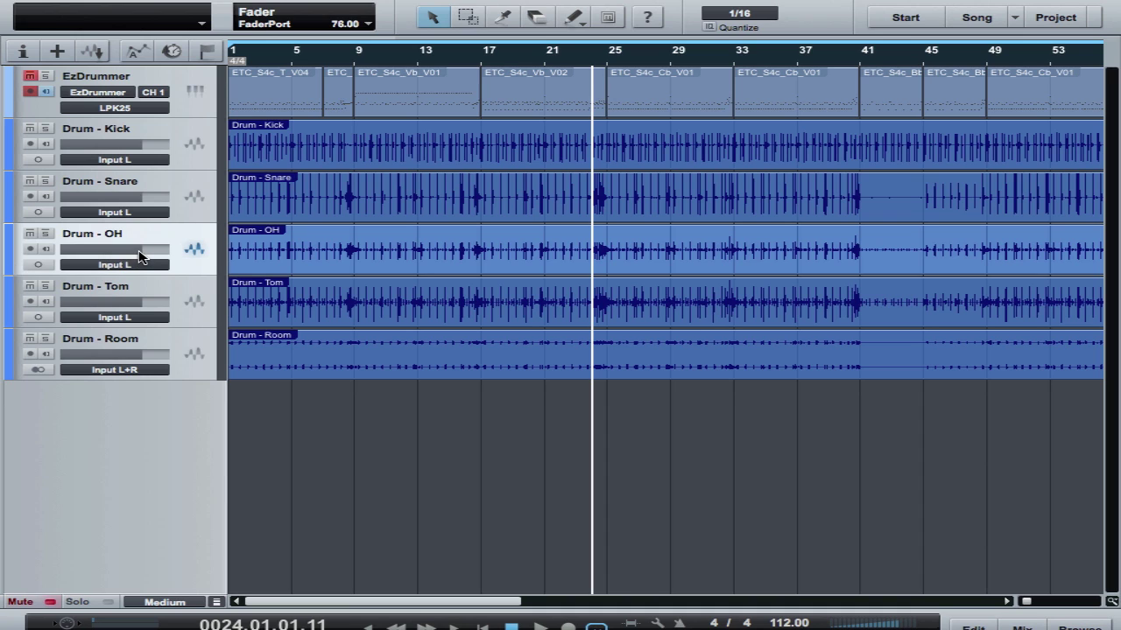
Step: Show the track inspector for Drum - OH and set the track's pan to R50
mouse_move(138, 254)
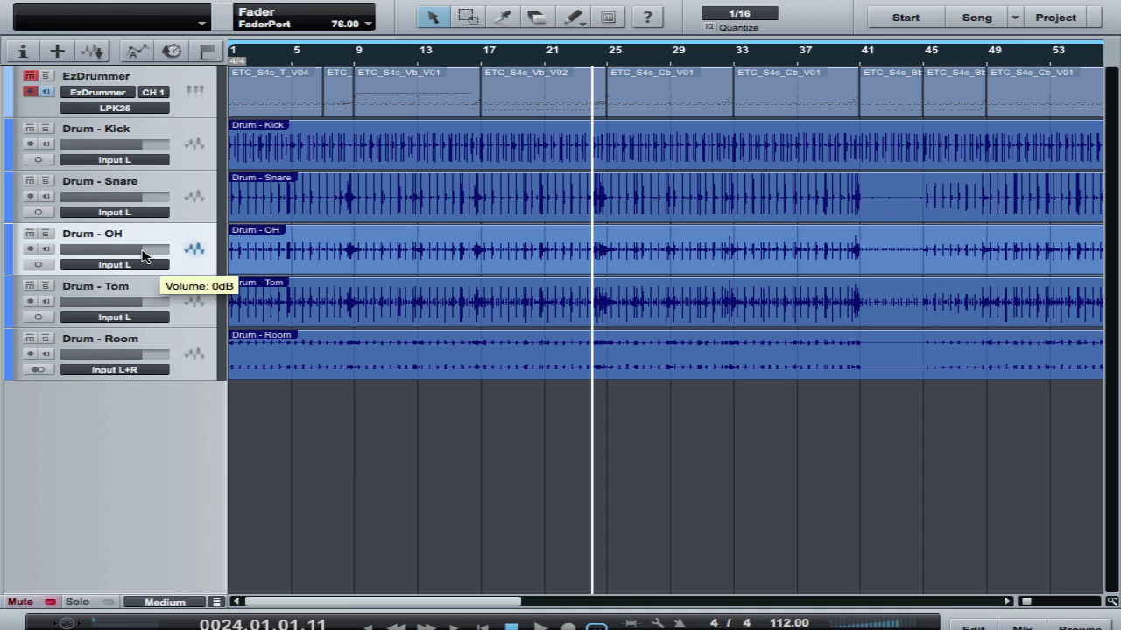
left_click(23, 51)
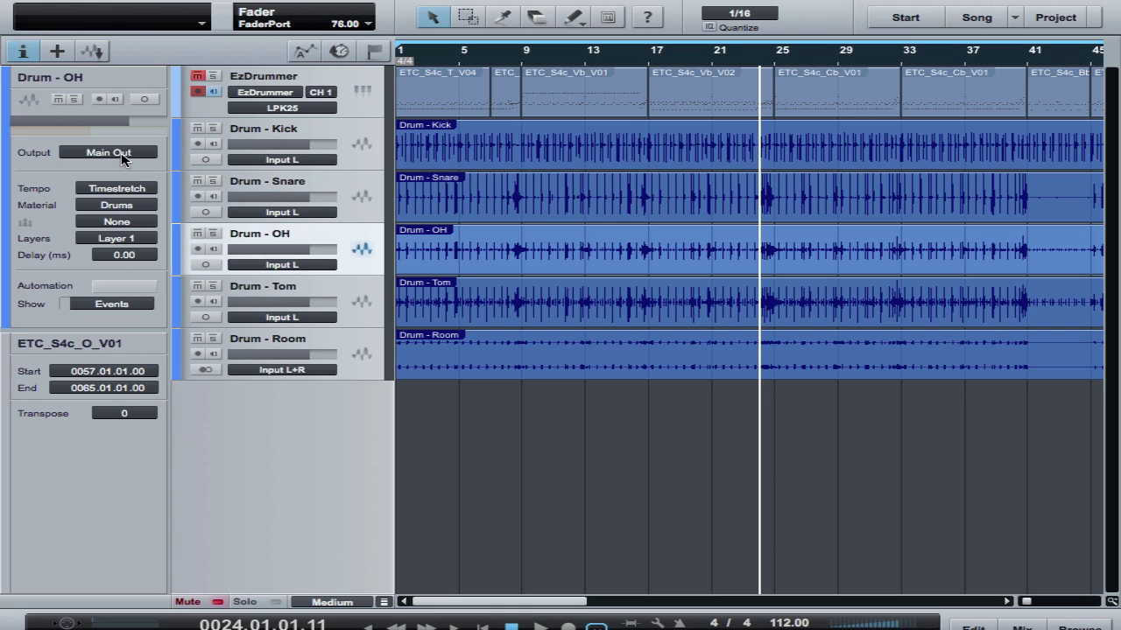
left_click_drag(82, 133, 131, 133)
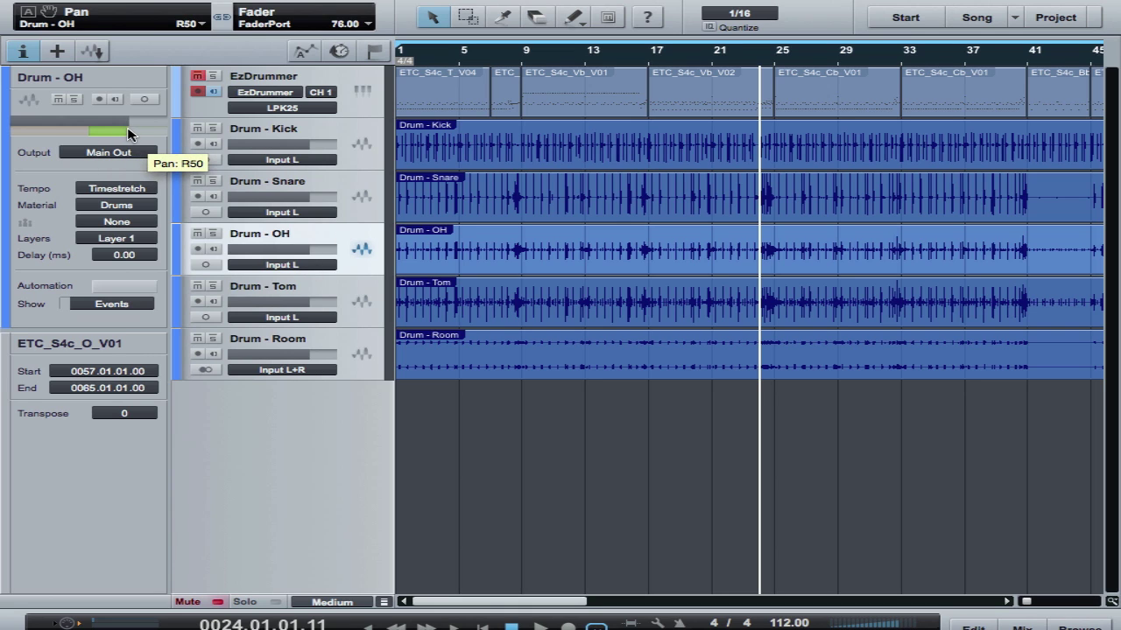
Step: Pan the Drum - Tom track fully left and pull the Drum - Room track's volume all the way down
left_click(321, 289)
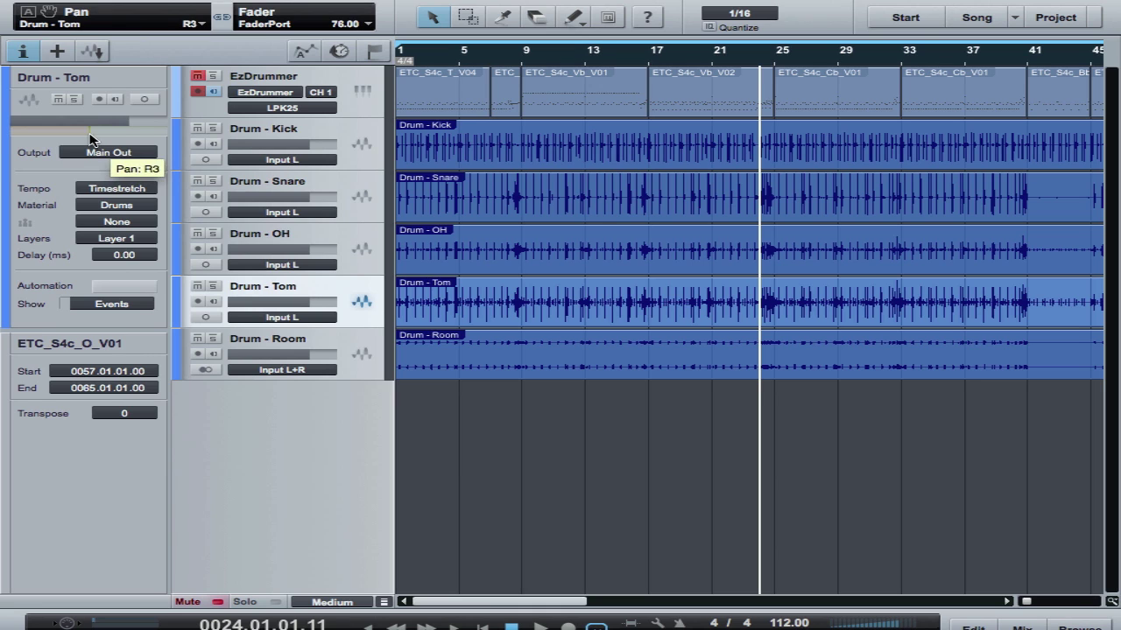
left_click_drag(91, 133, 9, 133)
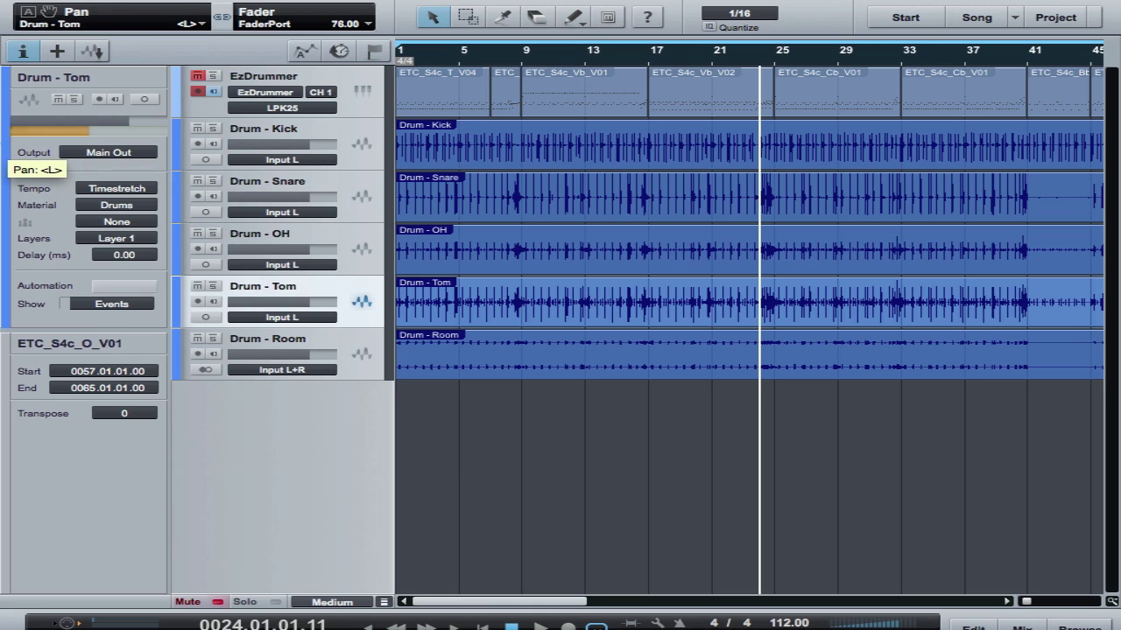
left_click(308, 358)
left_click_drag(309, 358, 203, 362)
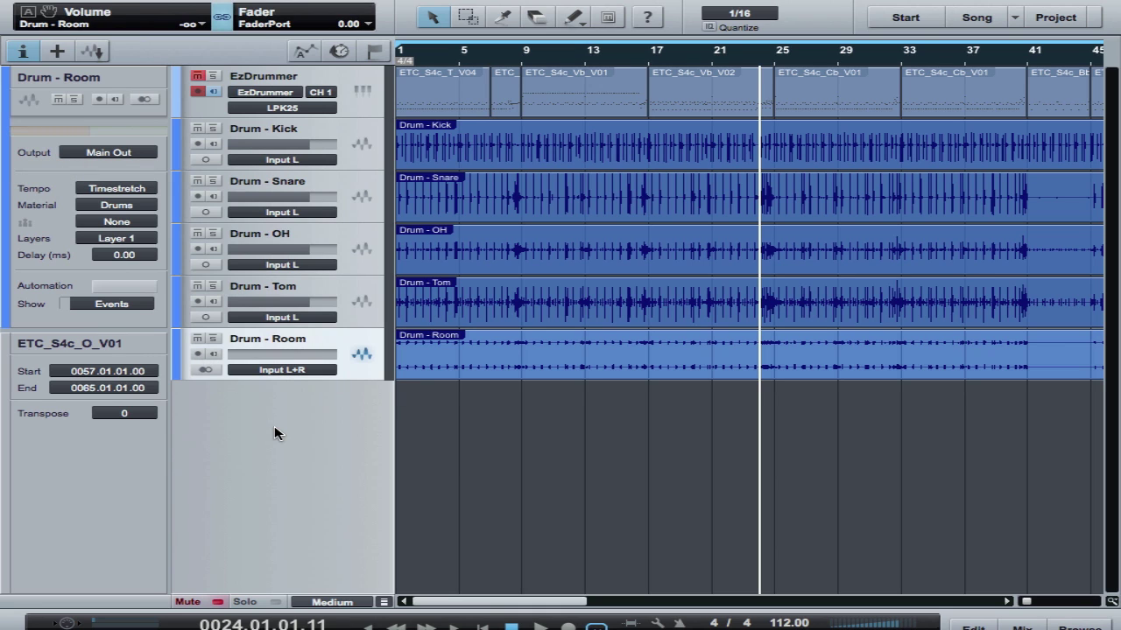
Step: Play back the drums and raise the Drum - Room track's volume to about -10.4 dB while listening
key("space")
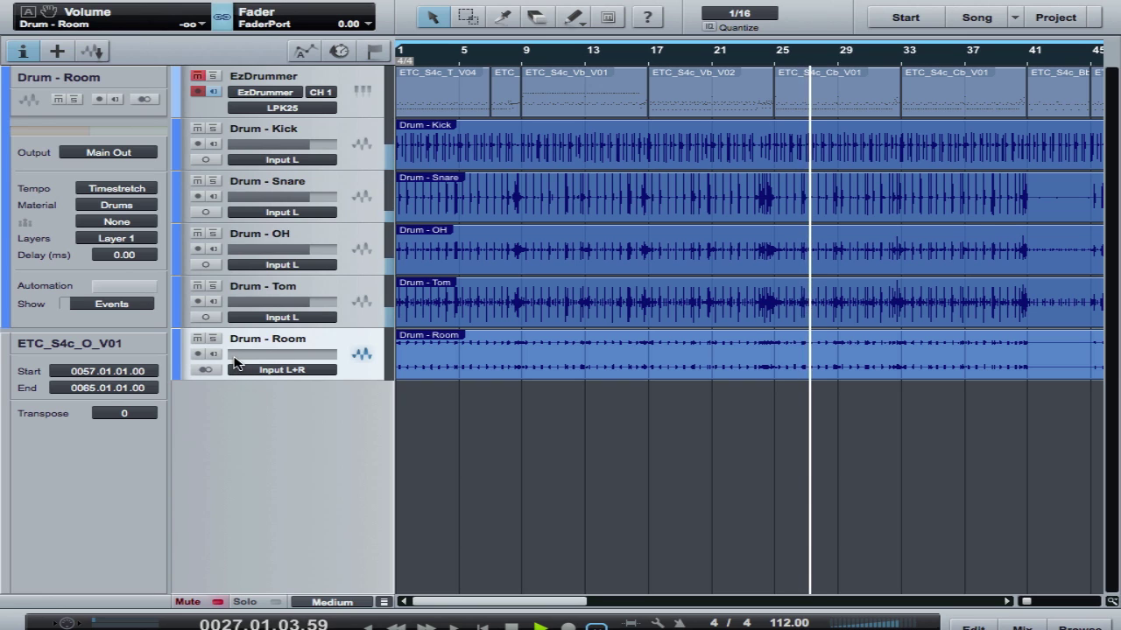
left_click_drag(234, 356, 285, 362)
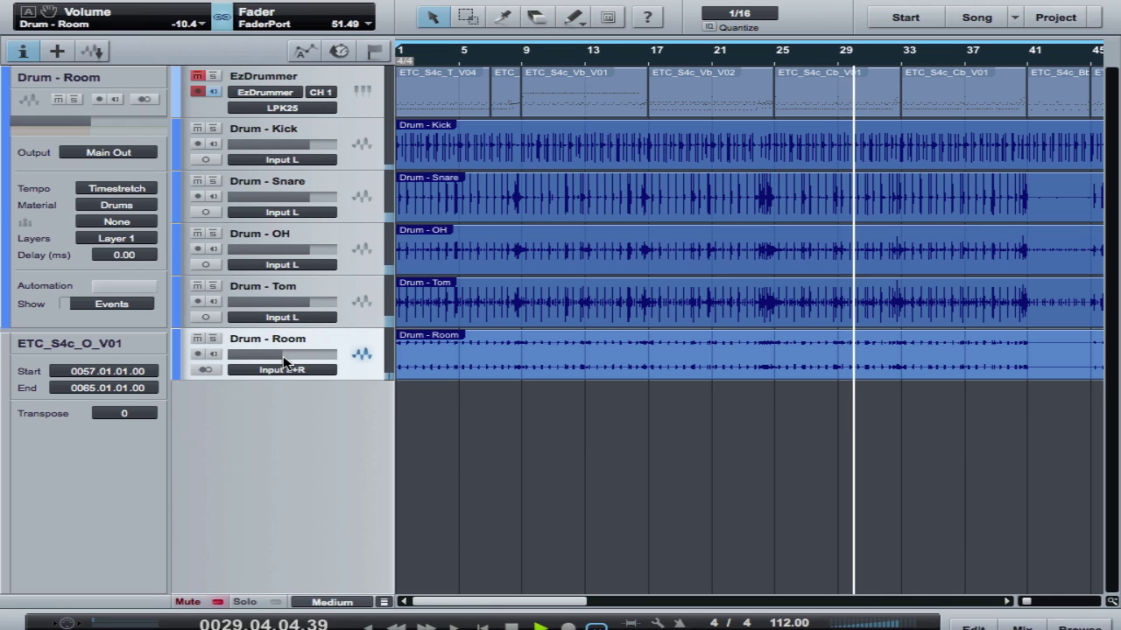
key("space")
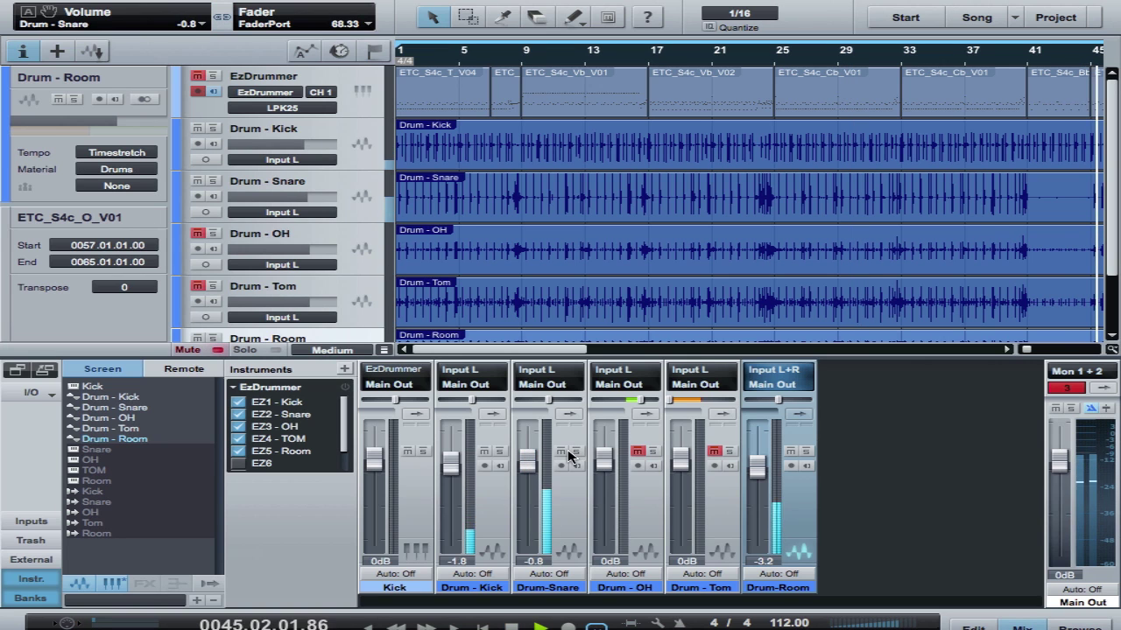
Step: Unmute the Drum - OH and Drum - Tom channels and lower the Drum - Room level to -7.4 dB
left_click(638, 451)
left_click(713, 451)
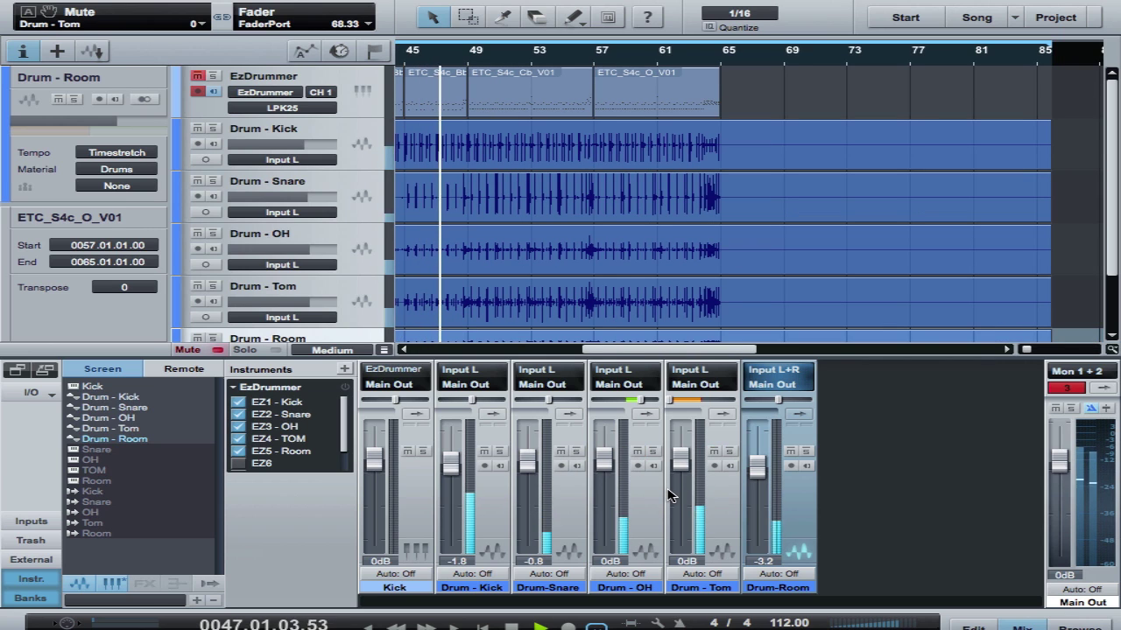
left_click_drag(760, 473, 761, 477)
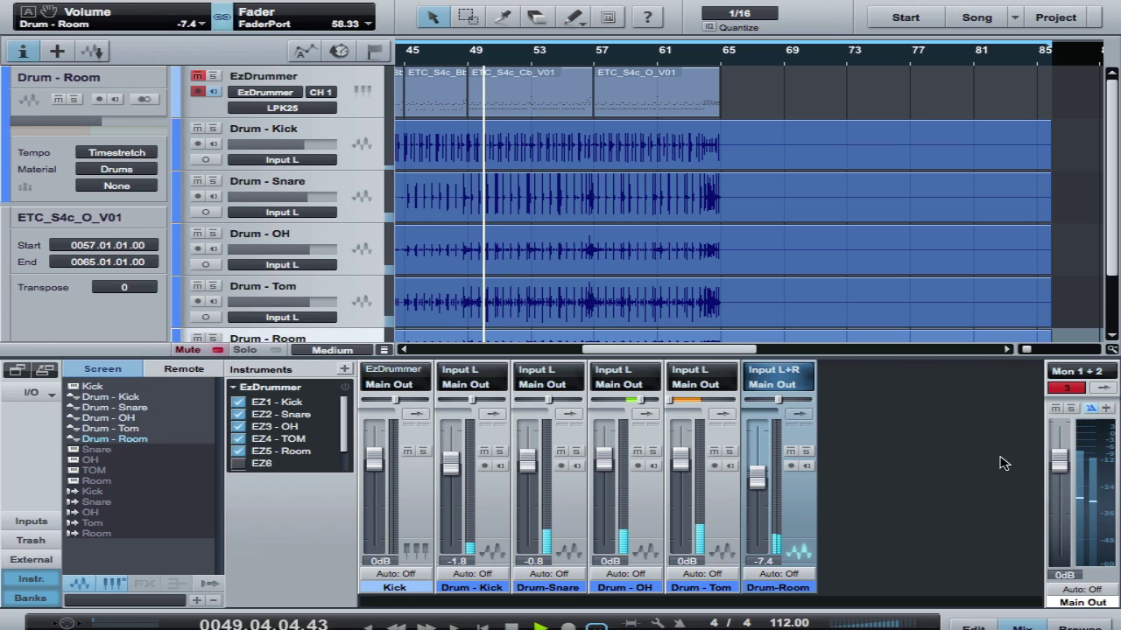
Step: Clear the Main Out clip indicator and lower the Main Out level to -4.2 dB
left_click(1075, 390)
left_click_drag(1070, 460, 1069, 473)
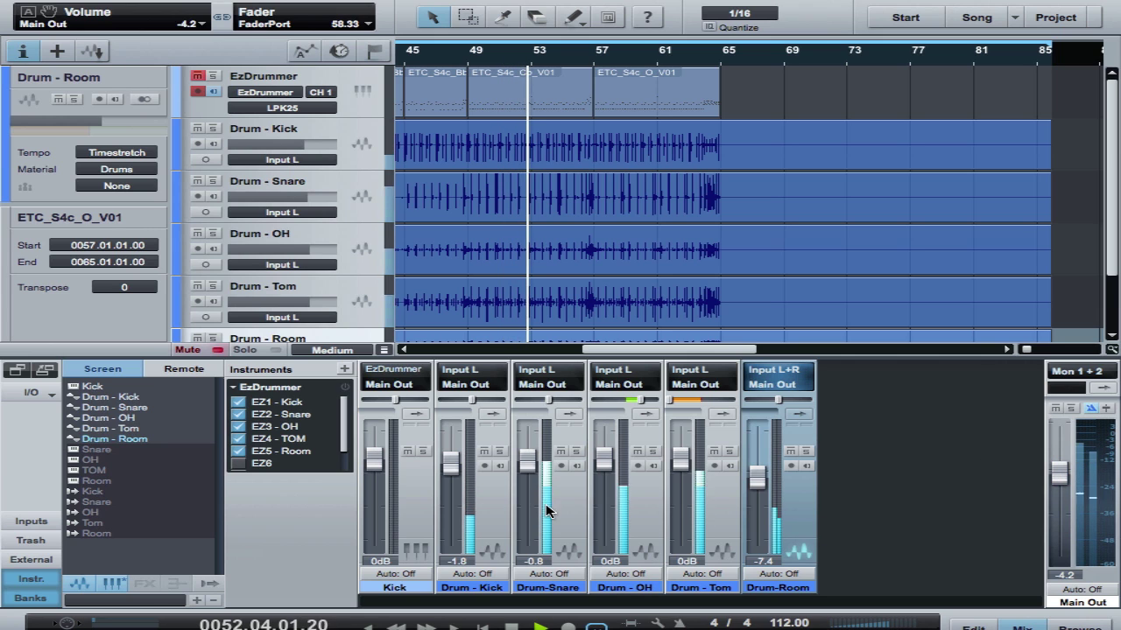
Step: Set the Drum - Snare level to -4.9 dB, and set Drum - OH to +0.3 dB with its pan at R63
left_click_drag(526, 462, 526, 482)
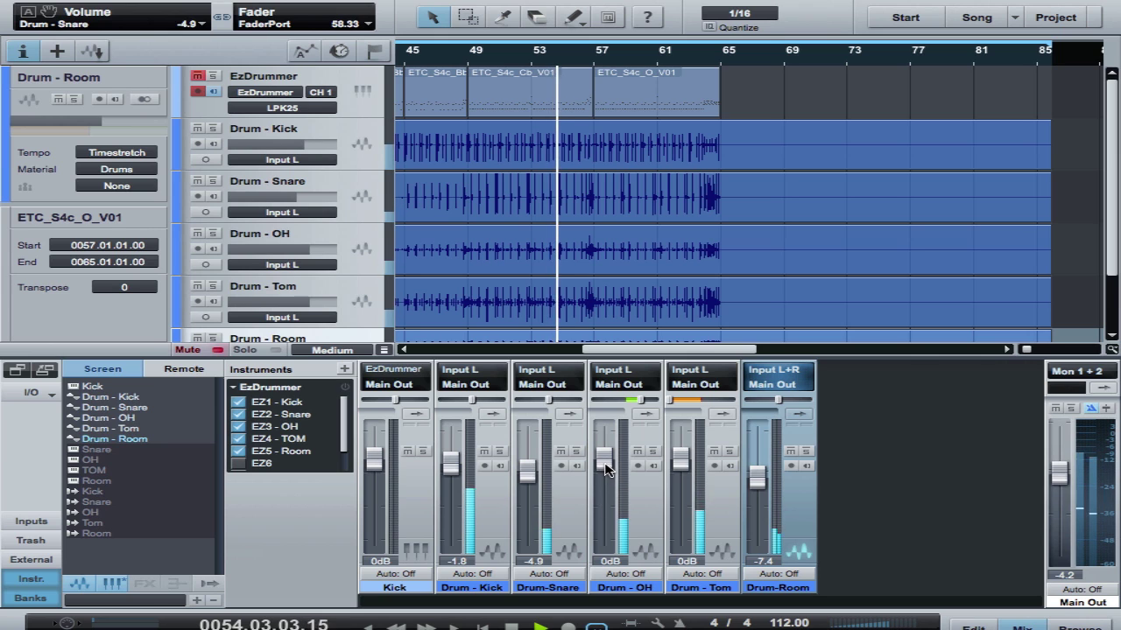
left_click_drag(605, 470, 604, 466)
left_click_drag(640, 403, 644, 404)
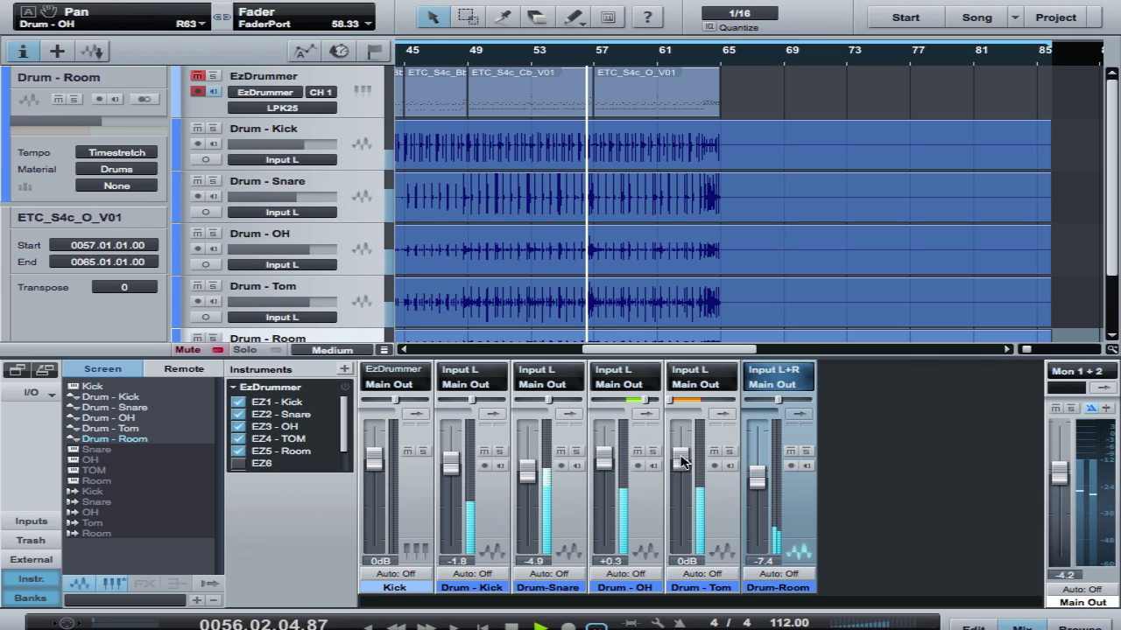
Step: Set the levels of Drum - Tom to +0.6 dB, Drum - Room to -6.3 dB and Main Out to -2.4 dB
left_click_drag(679, 459, 679, 457)
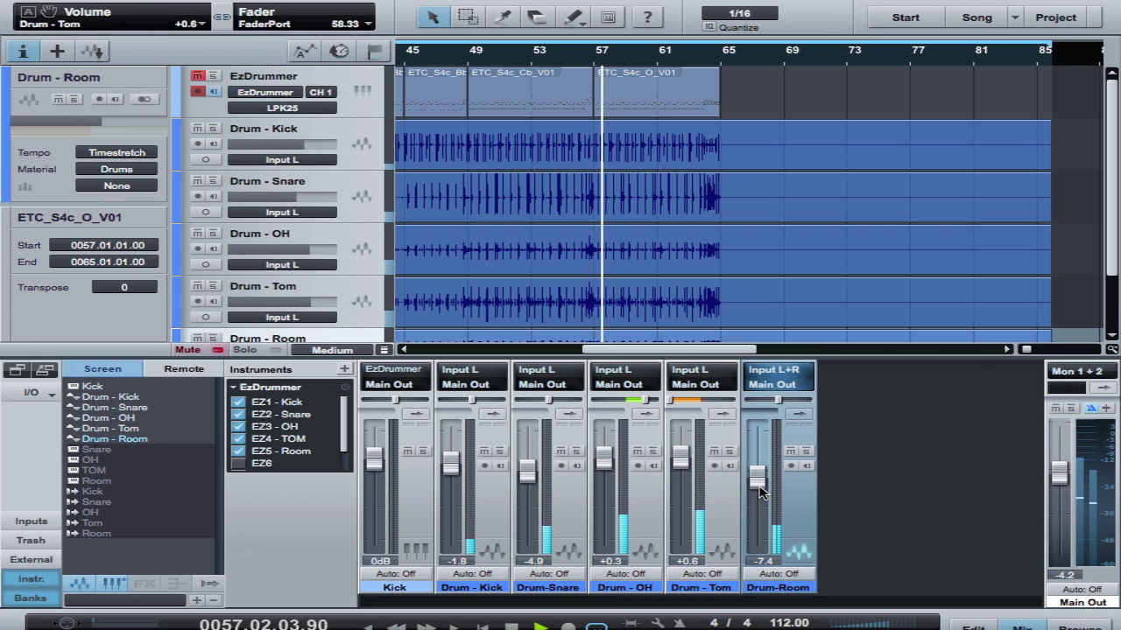
left_click_drag(760, 491, 760, 490)
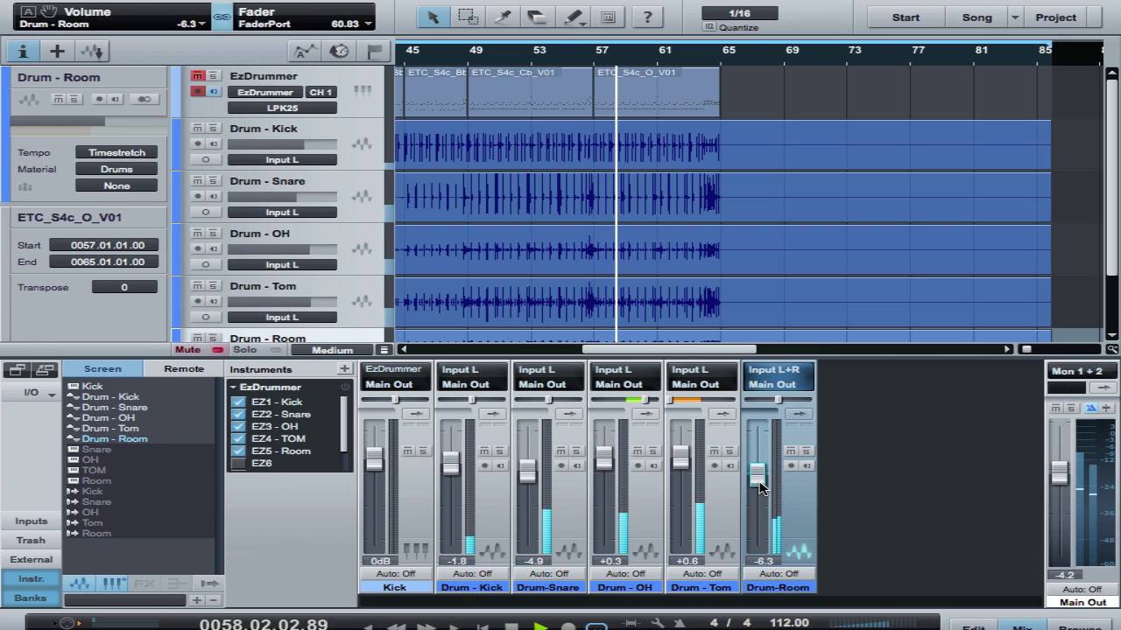
left_click_drag(1060, 471, 1058, 465)
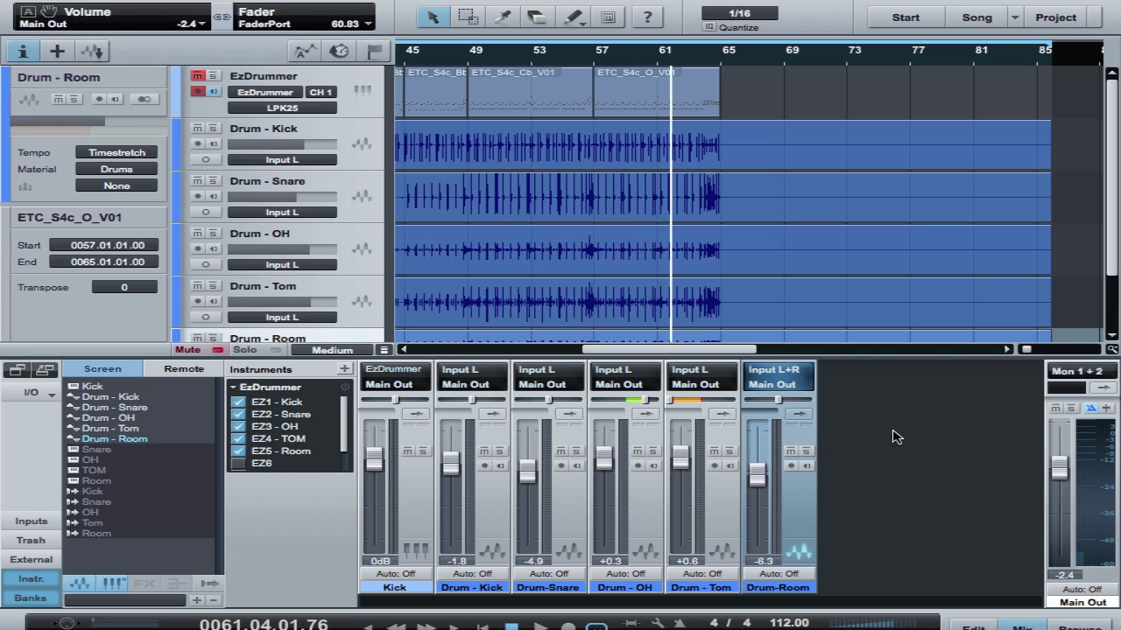
Step: Select the ETC_S4c_Bb_V02 event on the EzDrummer track and return the playhead to the song start
left_click(510, 94)
left_click(424, 103)
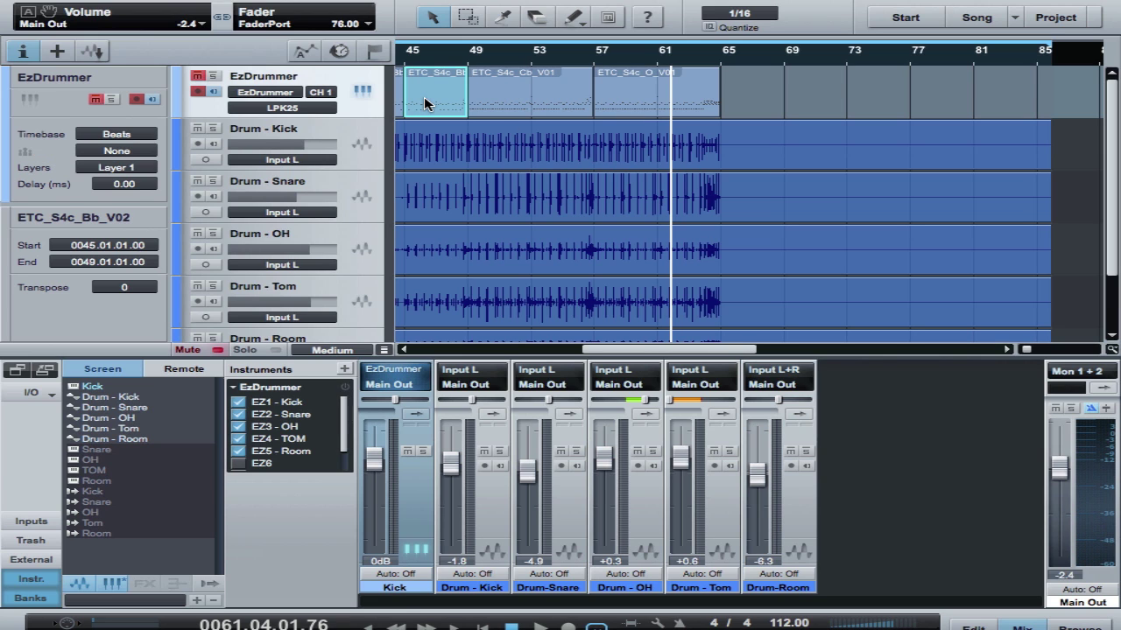
key("comma")
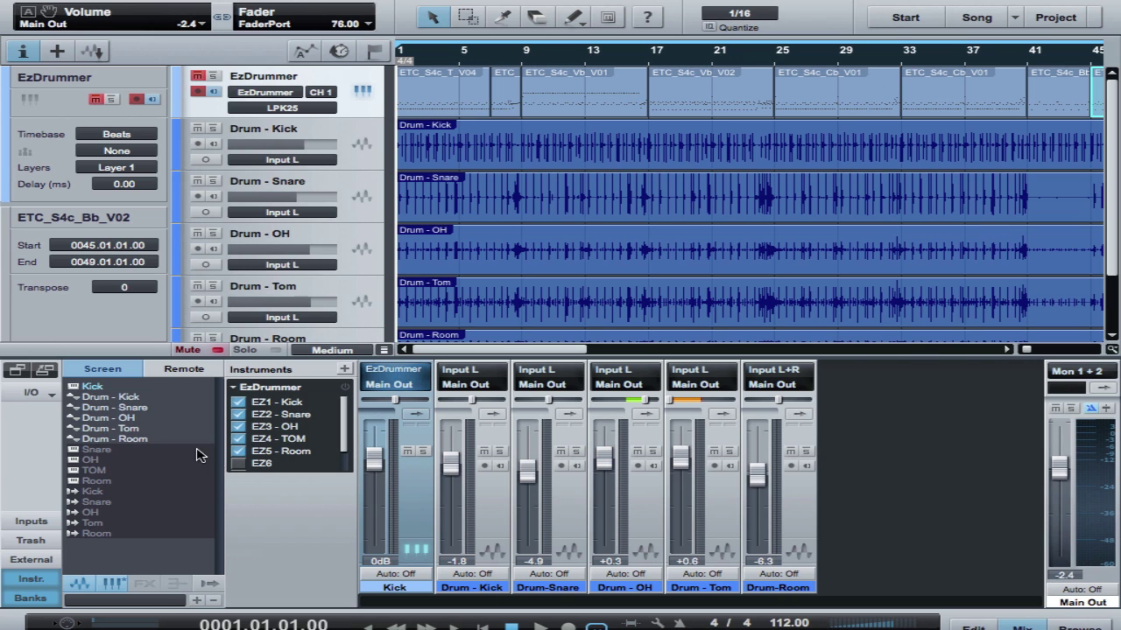
Step: Open the EzDrummer instrument, review its drum kit presets, keep Yamaha selected, and close the instrument window
double_click(267, 390)
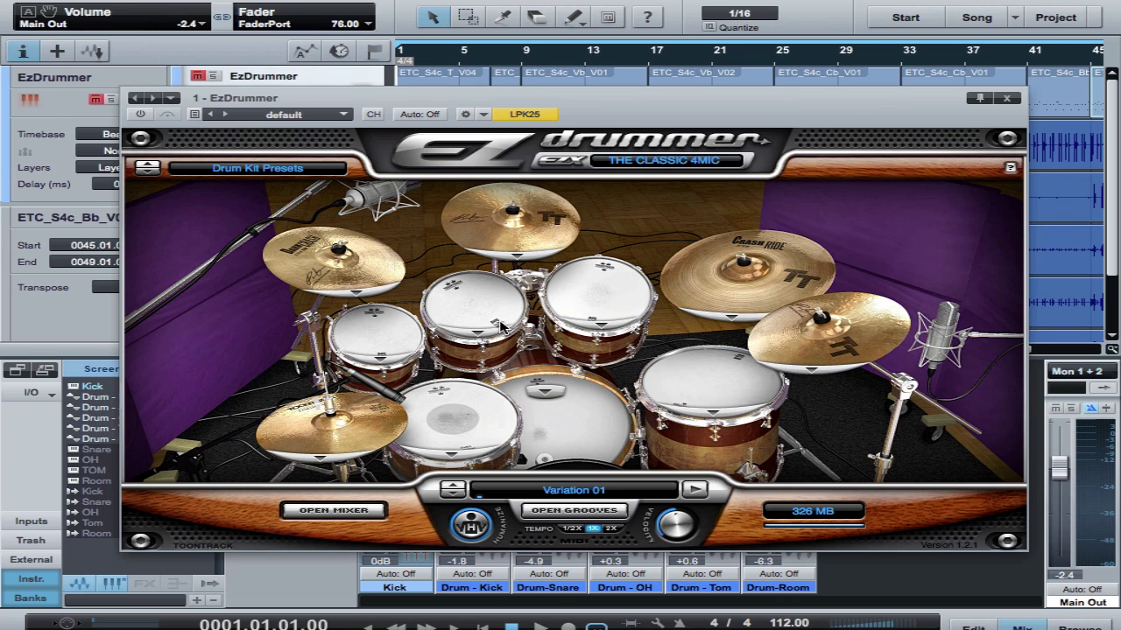
left_click(251, 170)
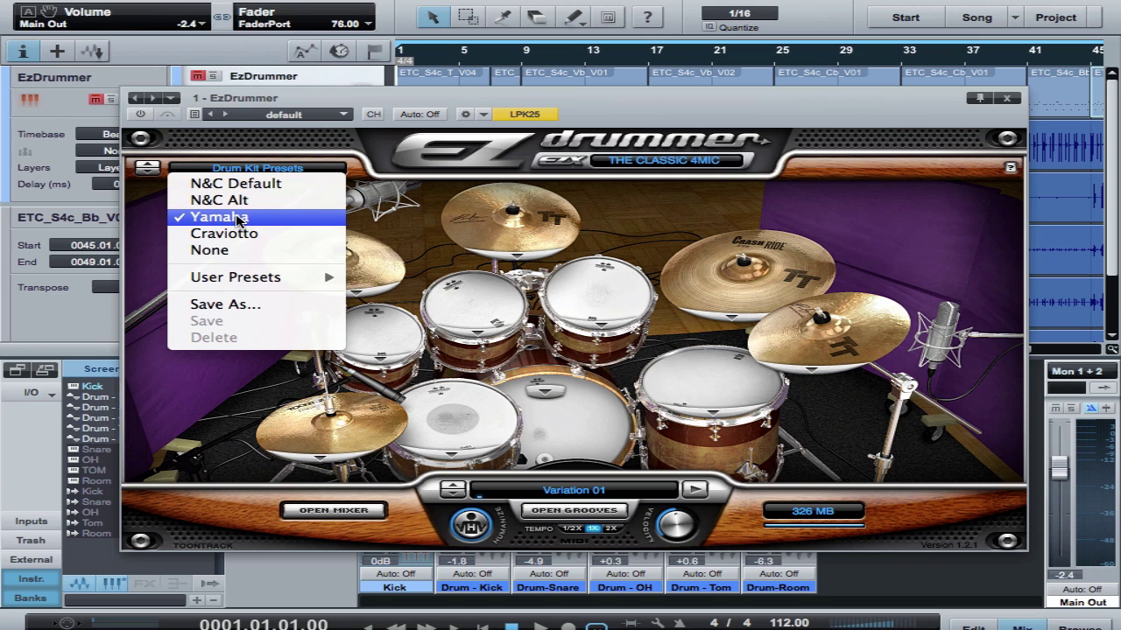
left_click(238, 220)
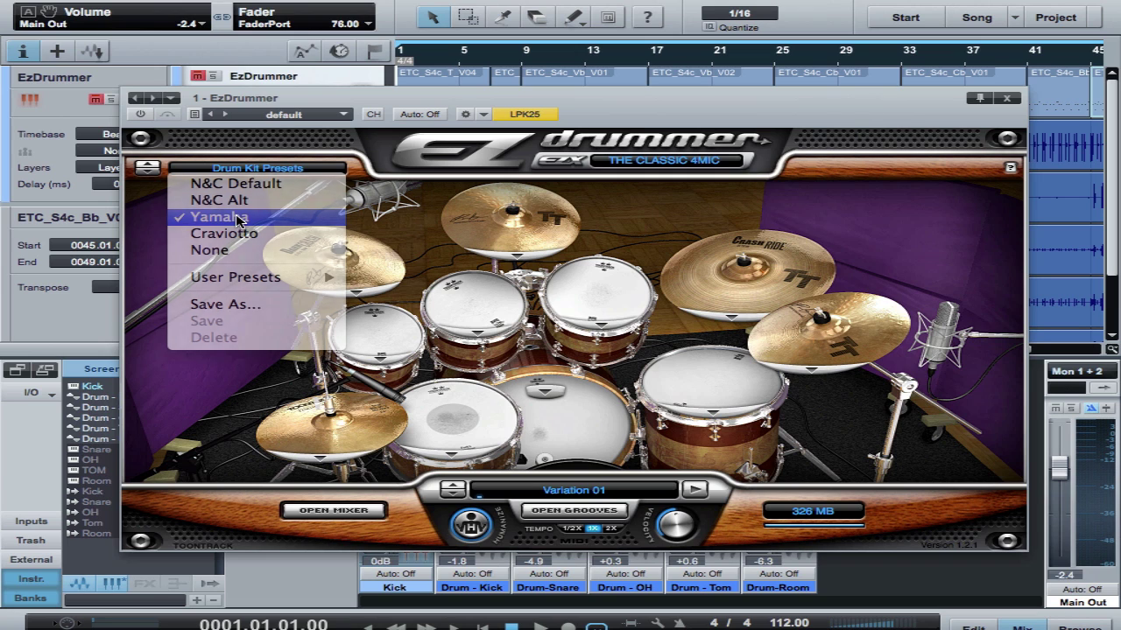
left_click(1006, 98)
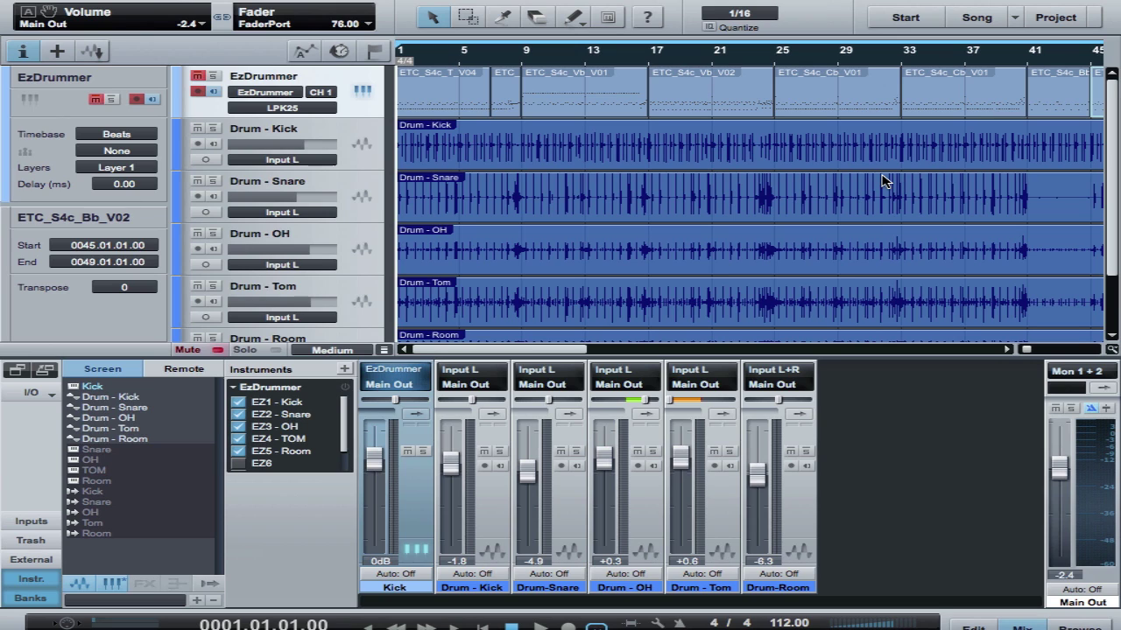